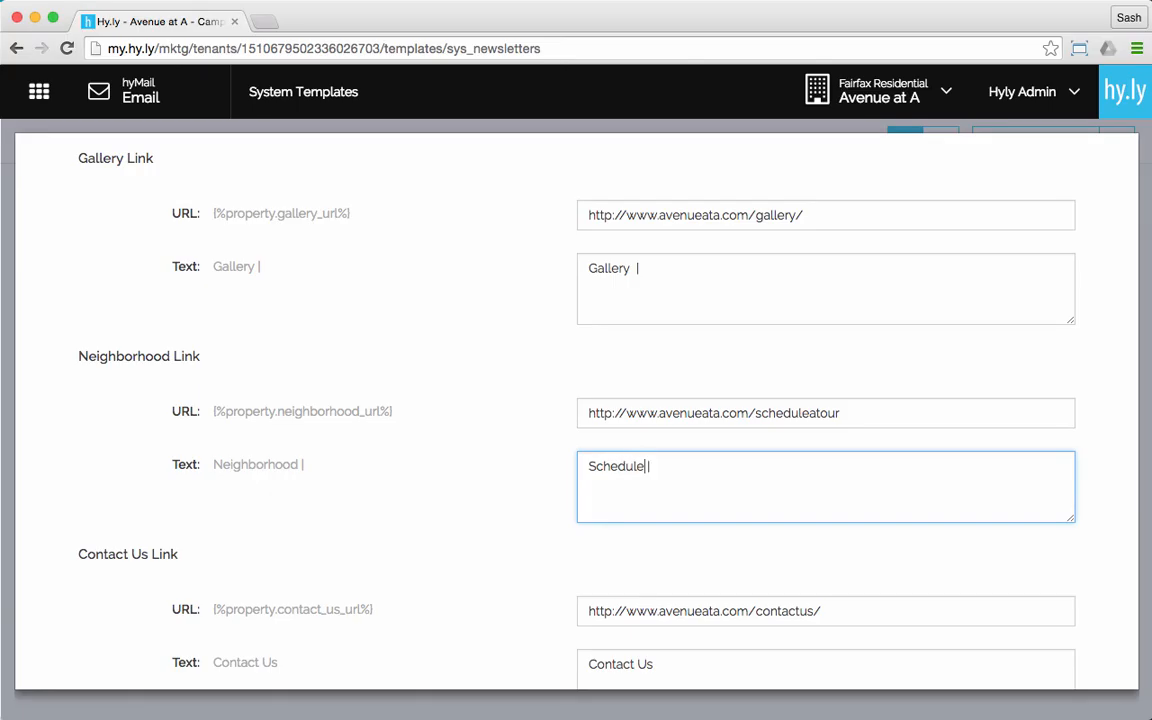
- Complete the Neighborhood link's text as "Schedule a Tour" in the cloned template
type("Tour")
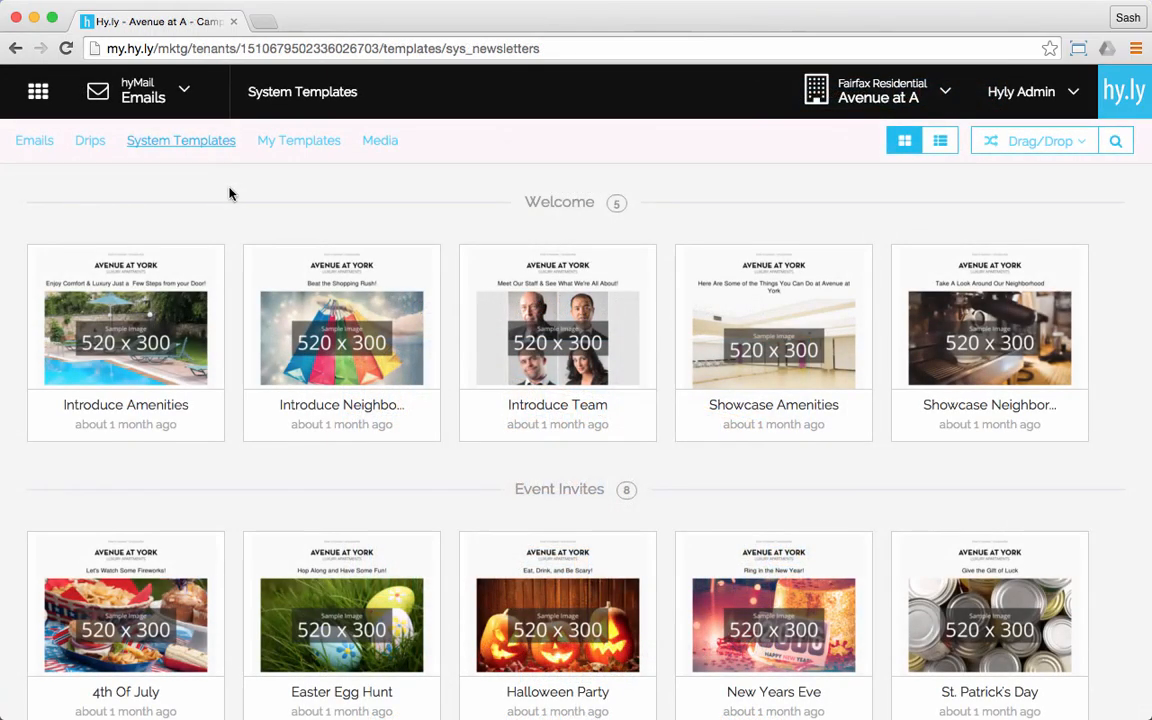
- Clone the Introduce Amenities template from the Welcome group of system templates
mouse_move(172, 293)
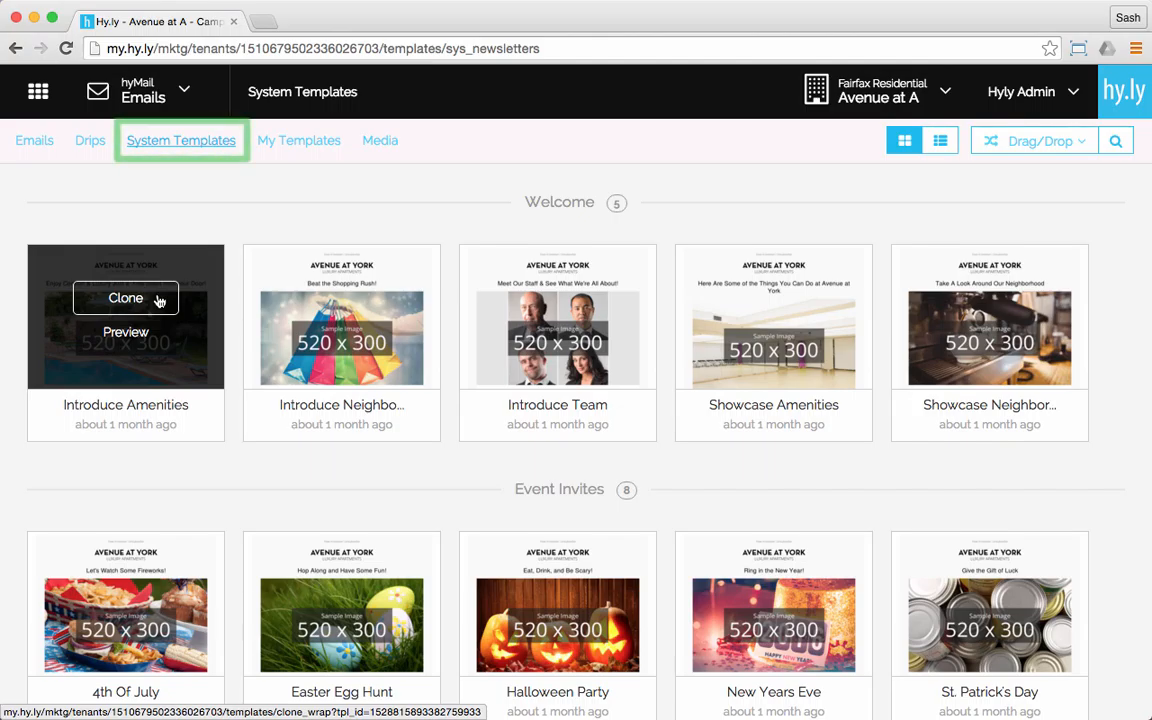
left_click(162, 297)
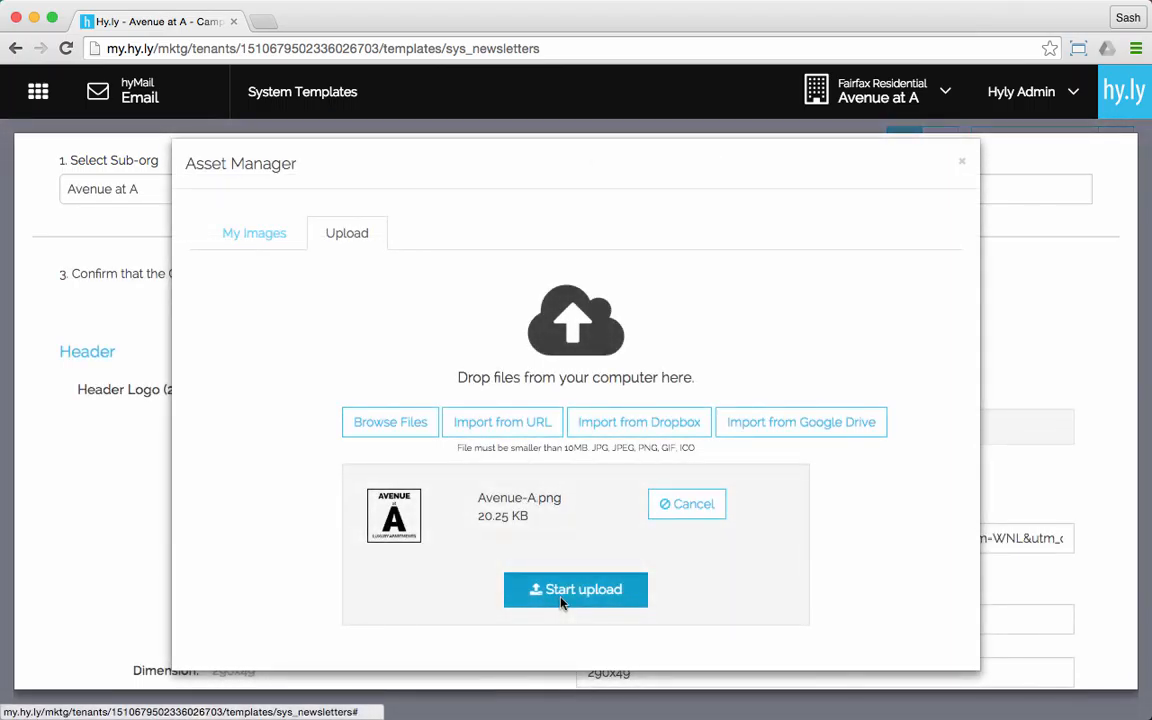
- Upload Avenue-A.png as the header logo of the cloned General Announcement template
left_click(562, 596)
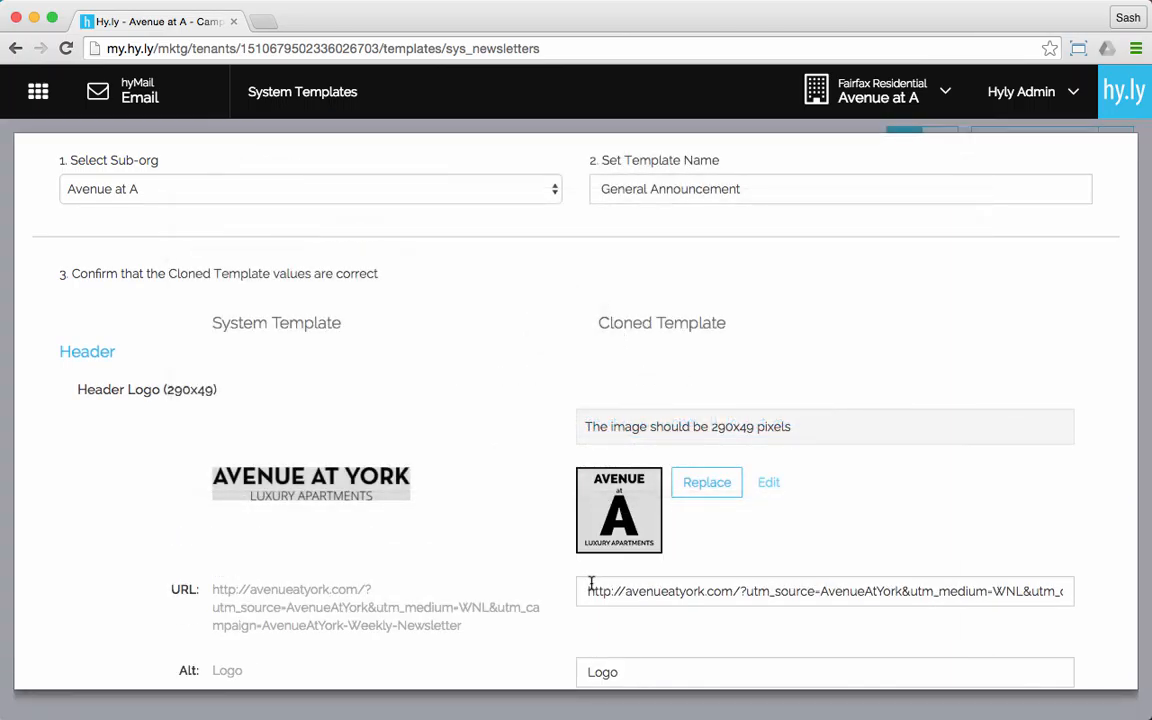
scroll(592, 584, "down", 1)
scroll(592, 584, "down", 4)
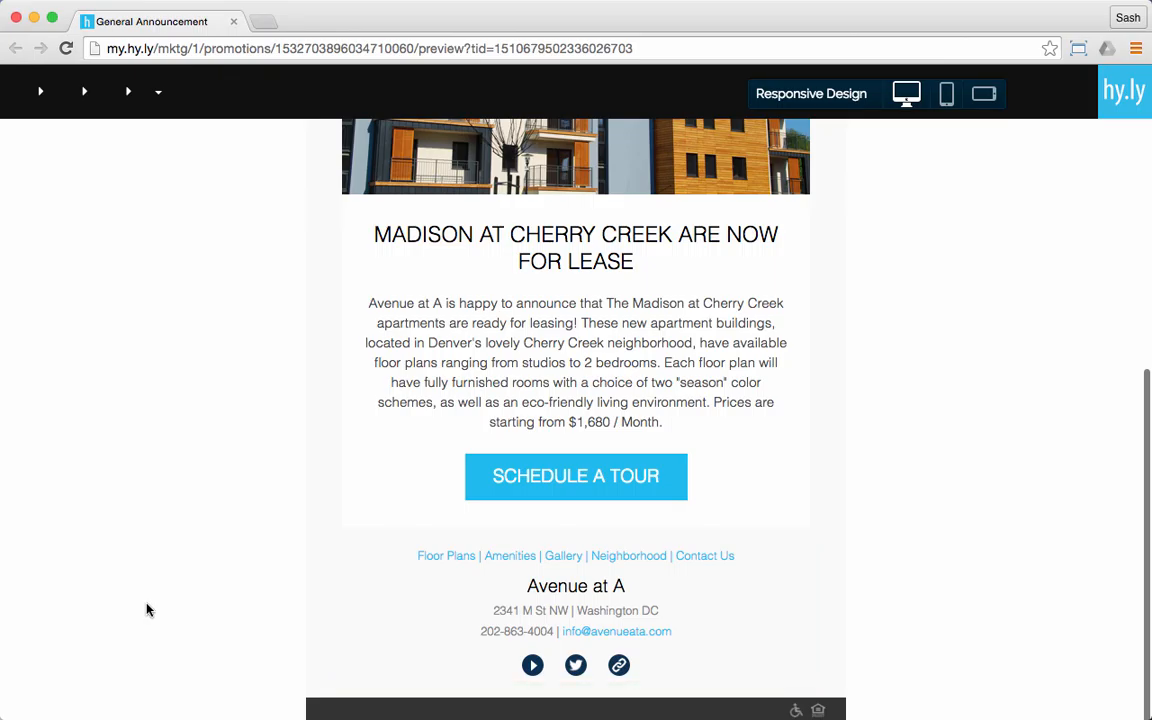
- Look over the General Announcement email preview and the field values of the cloned template
scroll(147, 610, "up", 5)
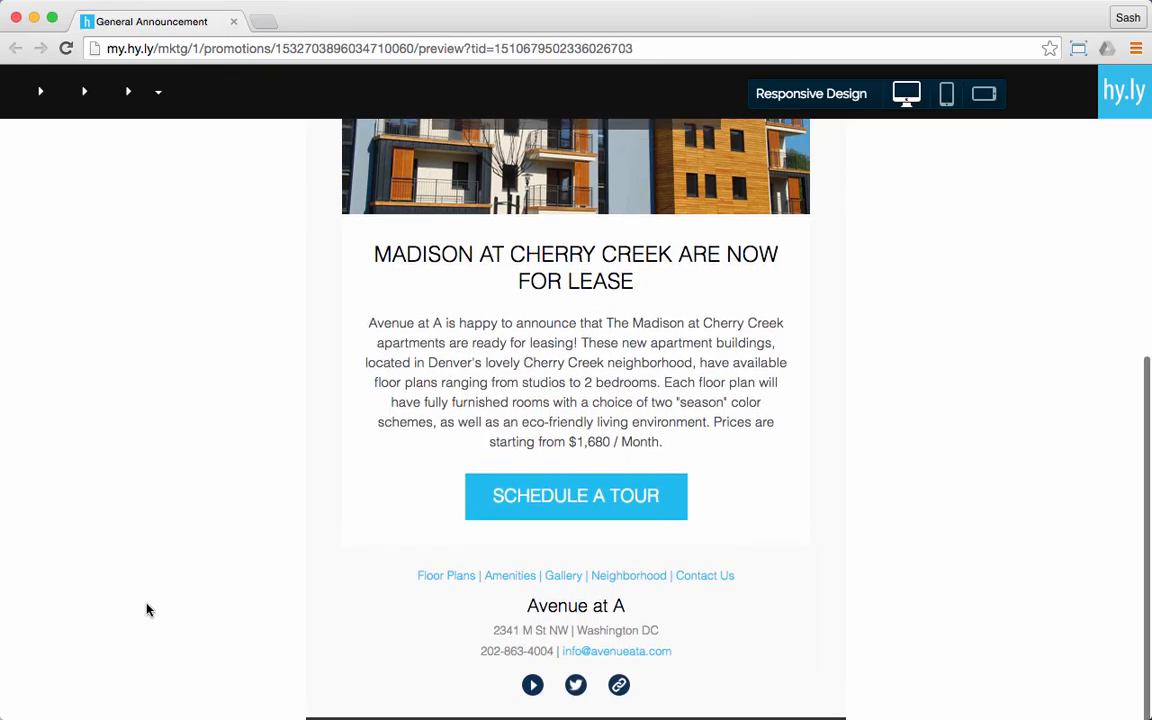
scroll(147, 610, "up", 2)
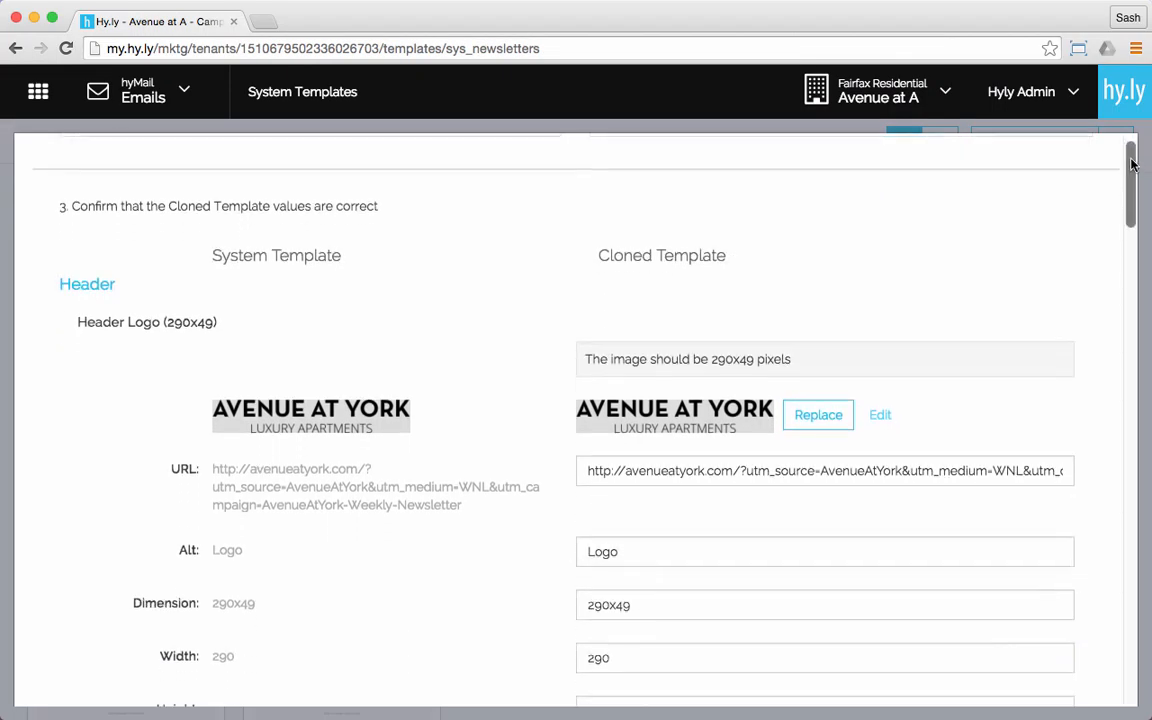
left_click_drag(1134, 159, 1131, 333)
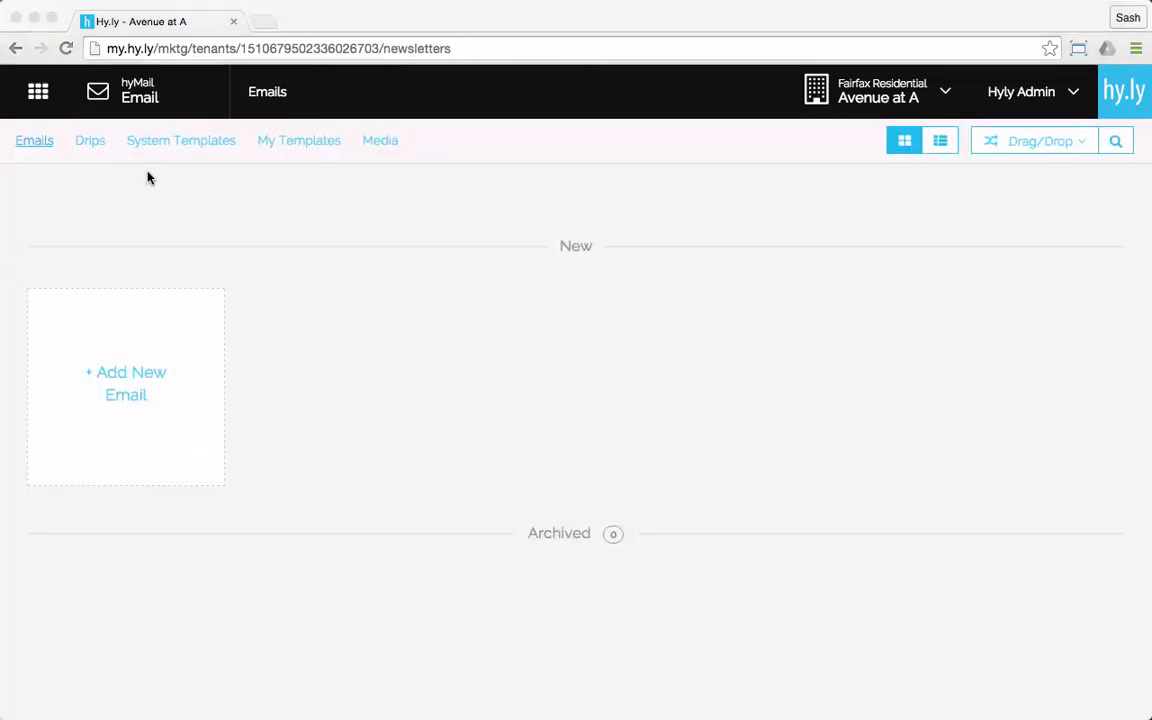
- Clone the first General Announcement template from the Newsletter group of the system templates
left_click(192, 146)
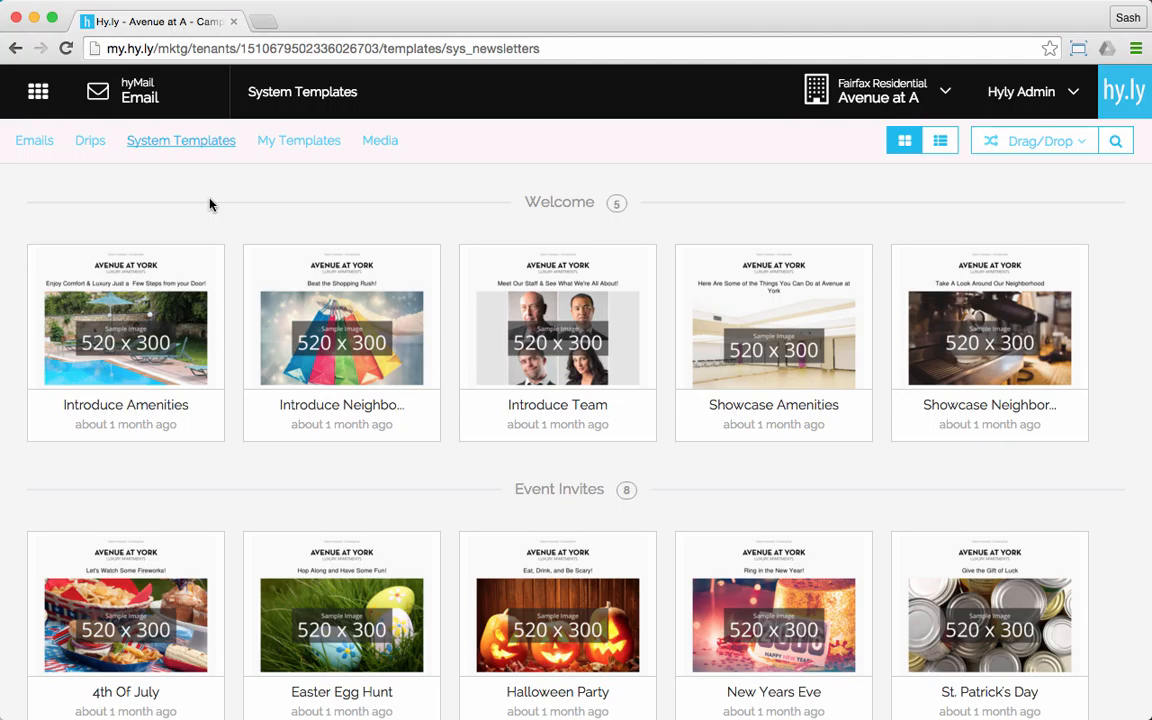
scroll(490, 229, "down", 5)
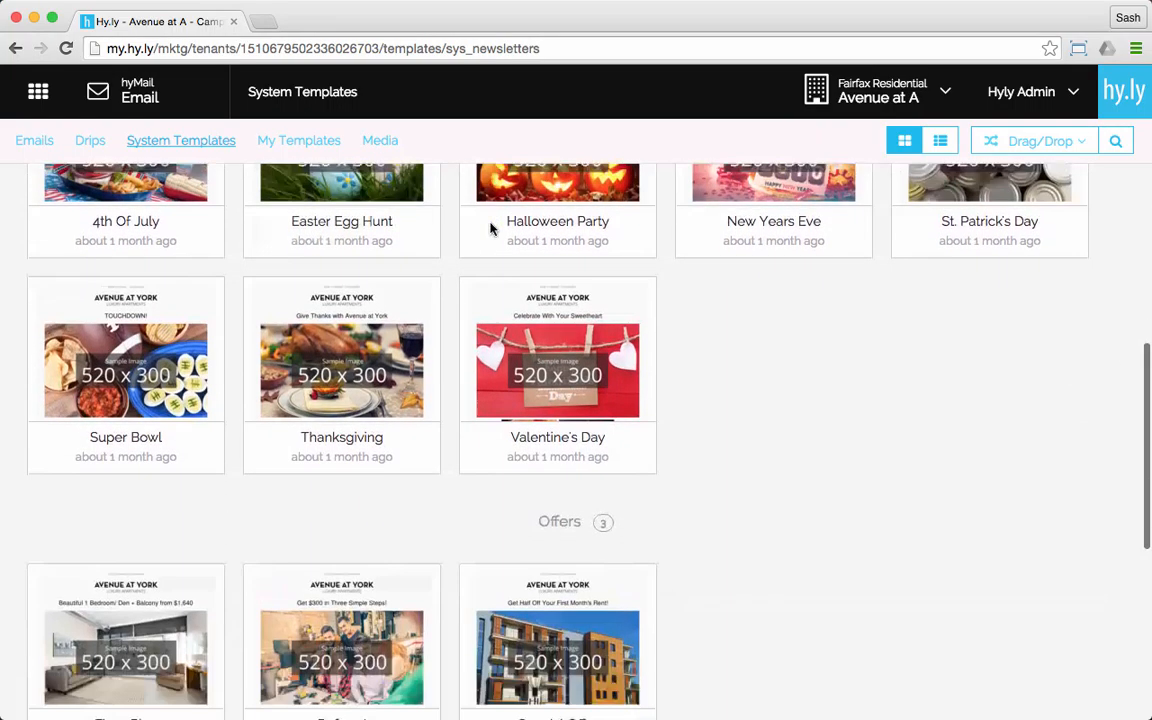
scroll(490, 229, "down", 5)
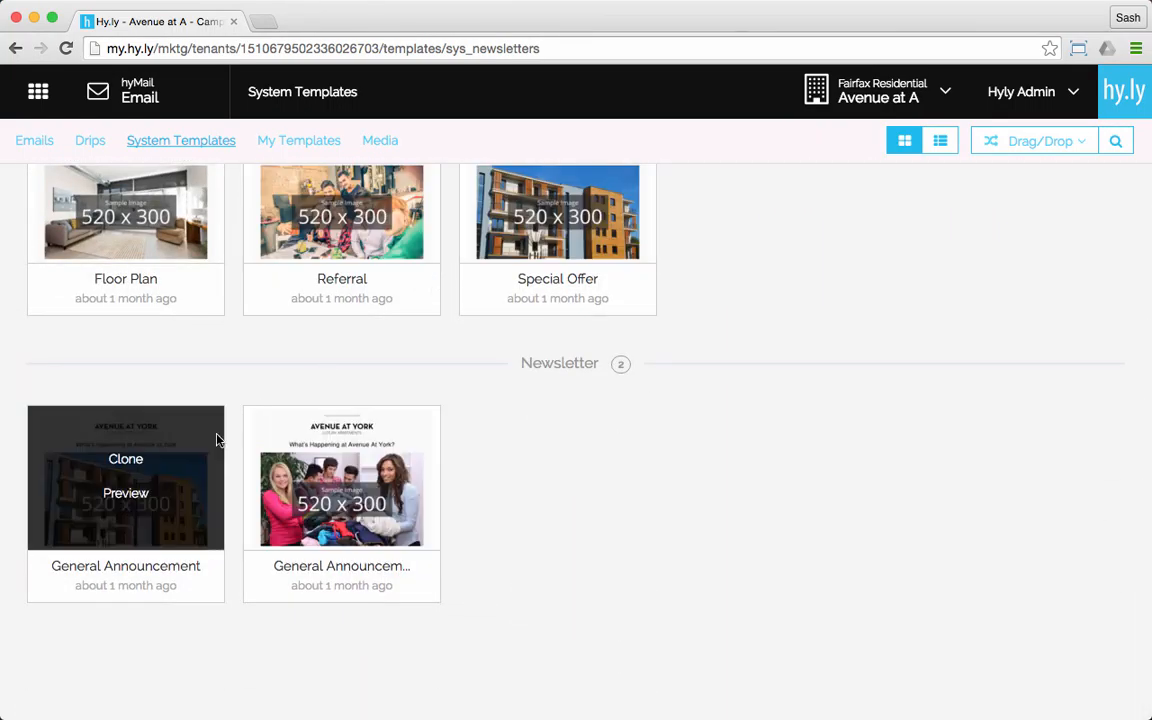
left_click(145, 462)
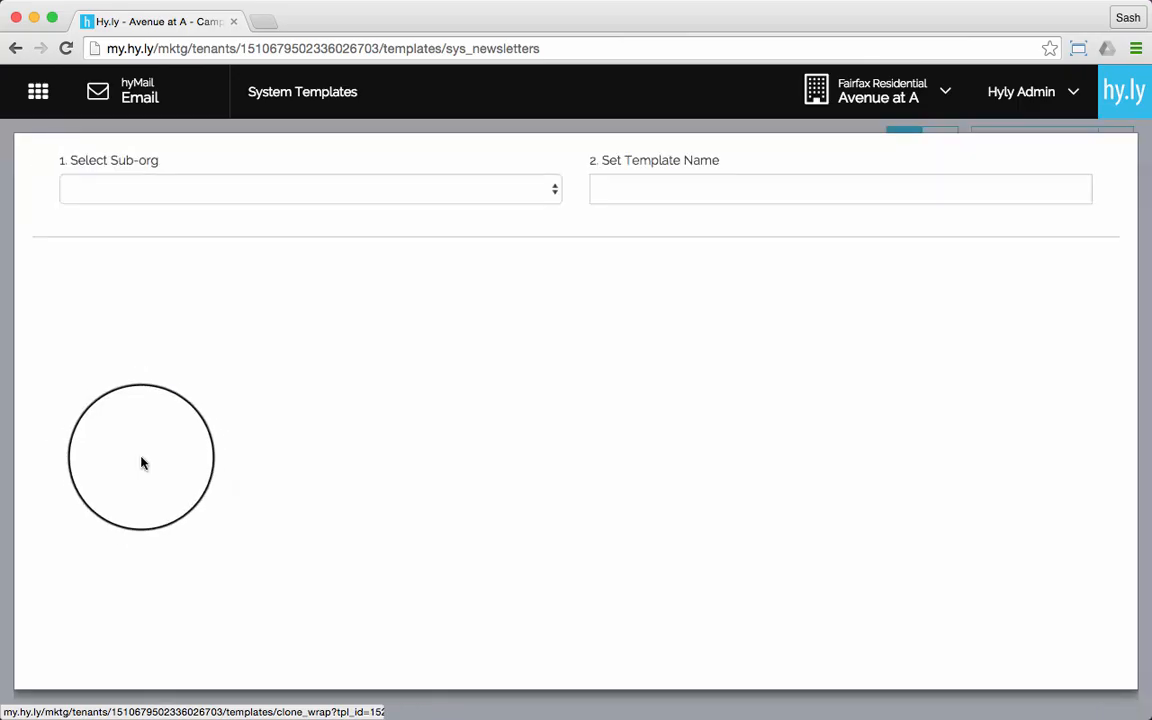
- Assign the clone to the Avenue at A sub-org and name the template "General Announcement"
left_click(552, 194)
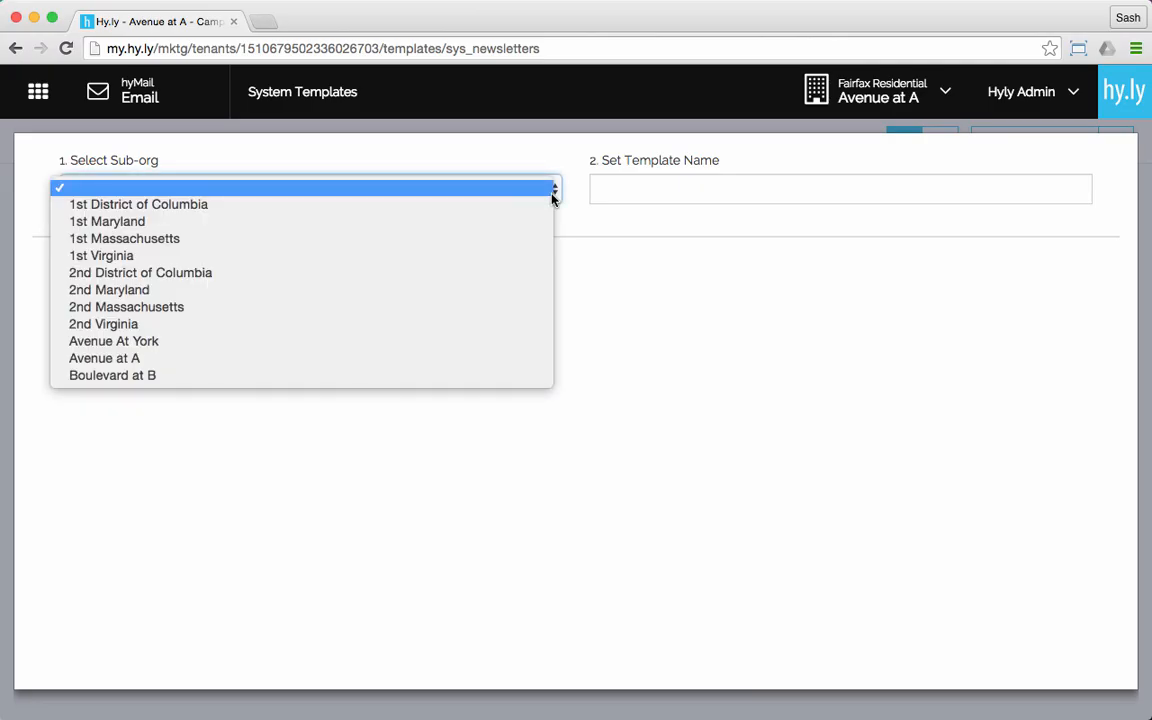
left_click(336, 358)
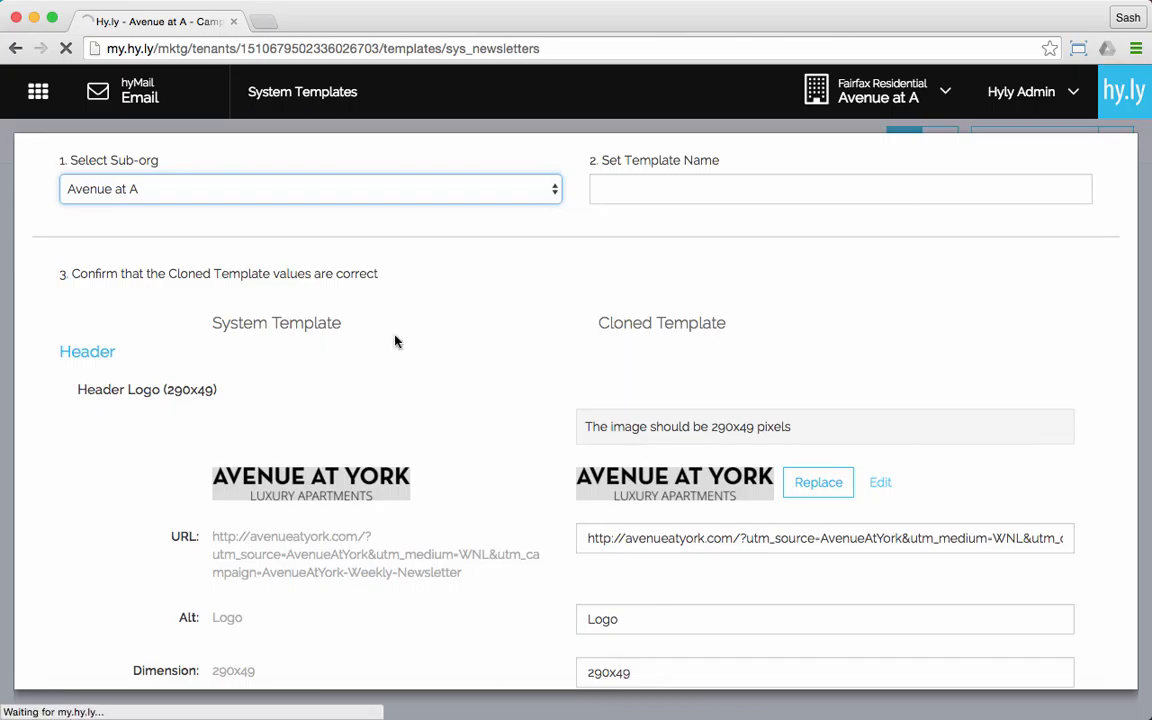
left_click(740, 190)
type("G")
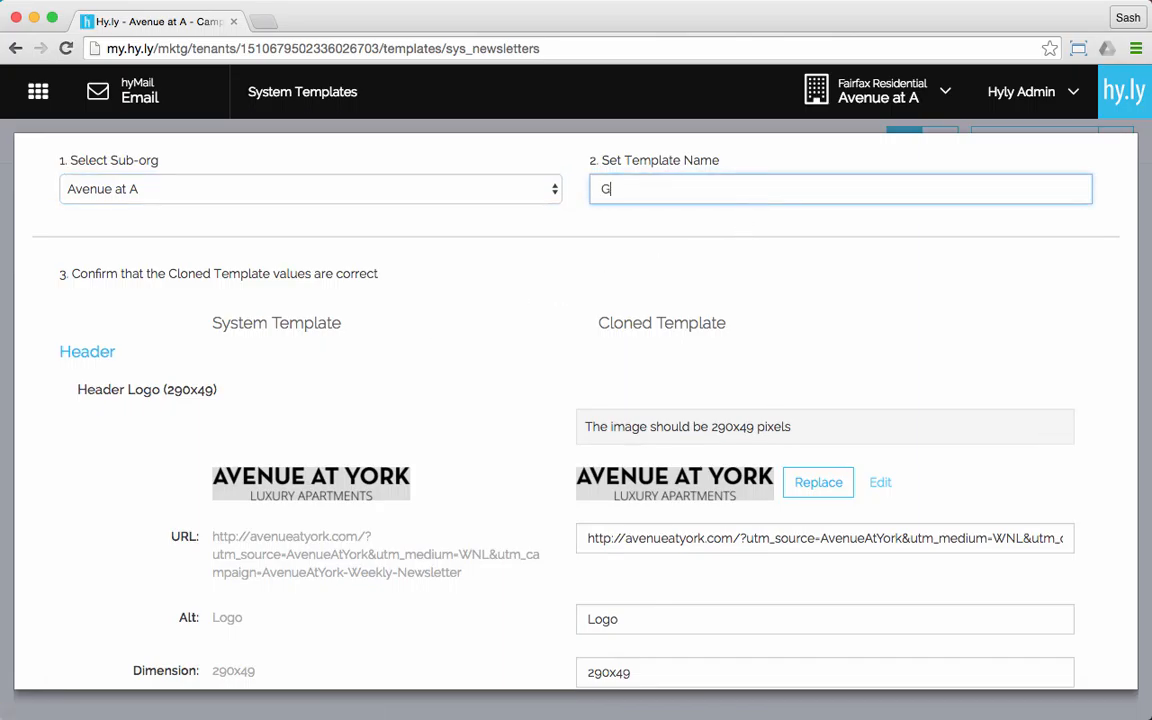
type("eneral Announcement")
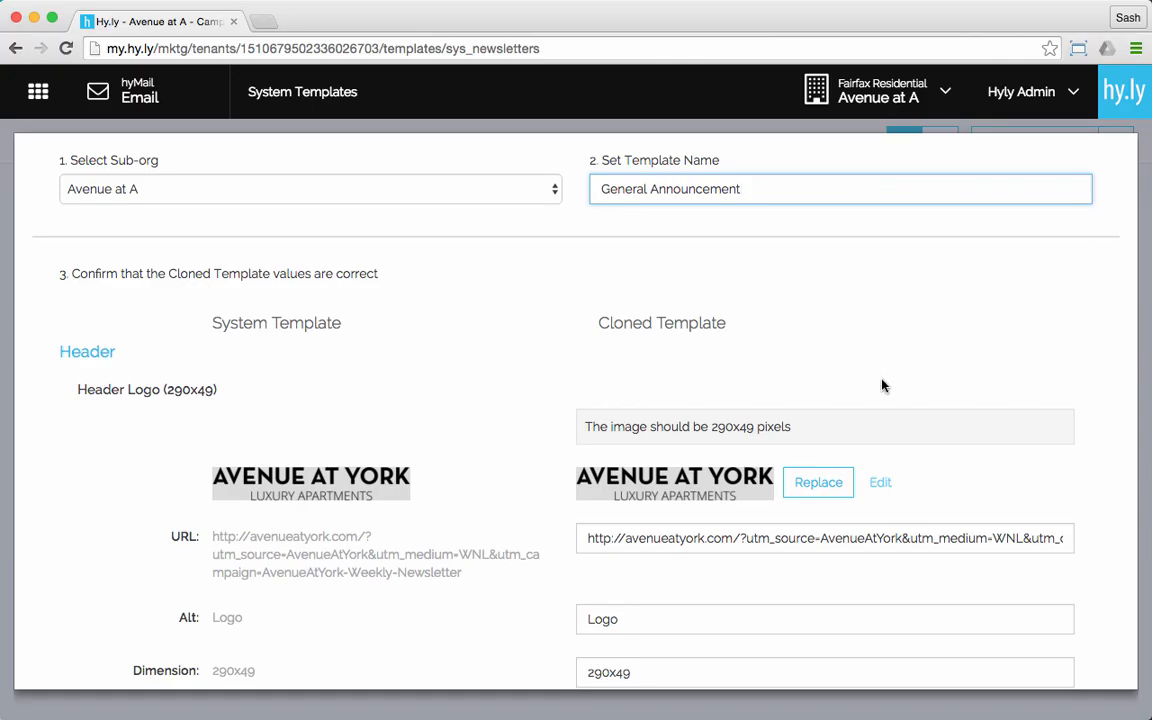
- Replace the cloned template's header logo by uploading Avenue-A.png from the computer
left_click(822, 484)
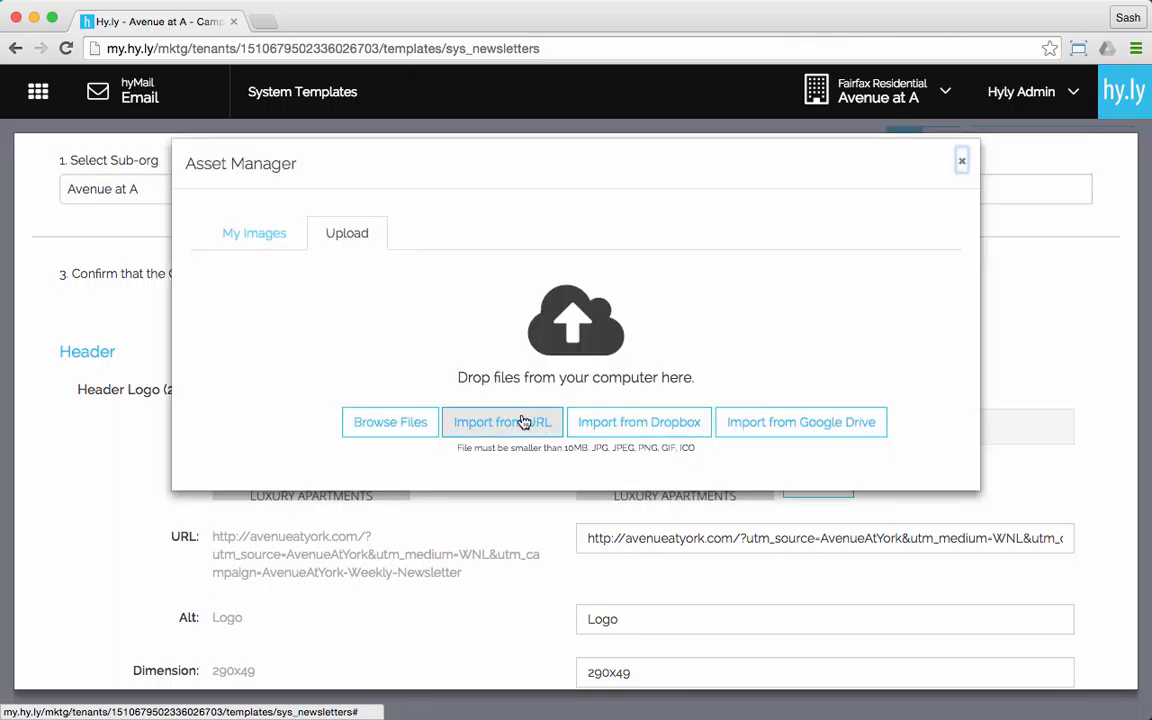
left_click(404, 425)
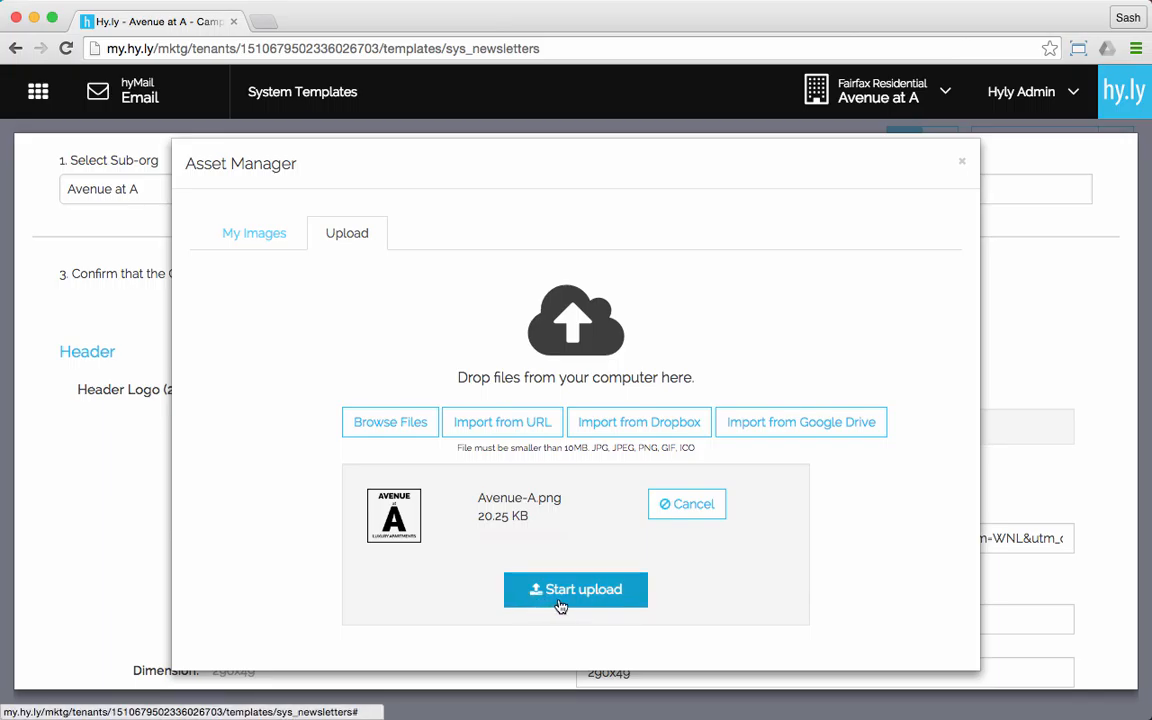
left_click(561, 592)
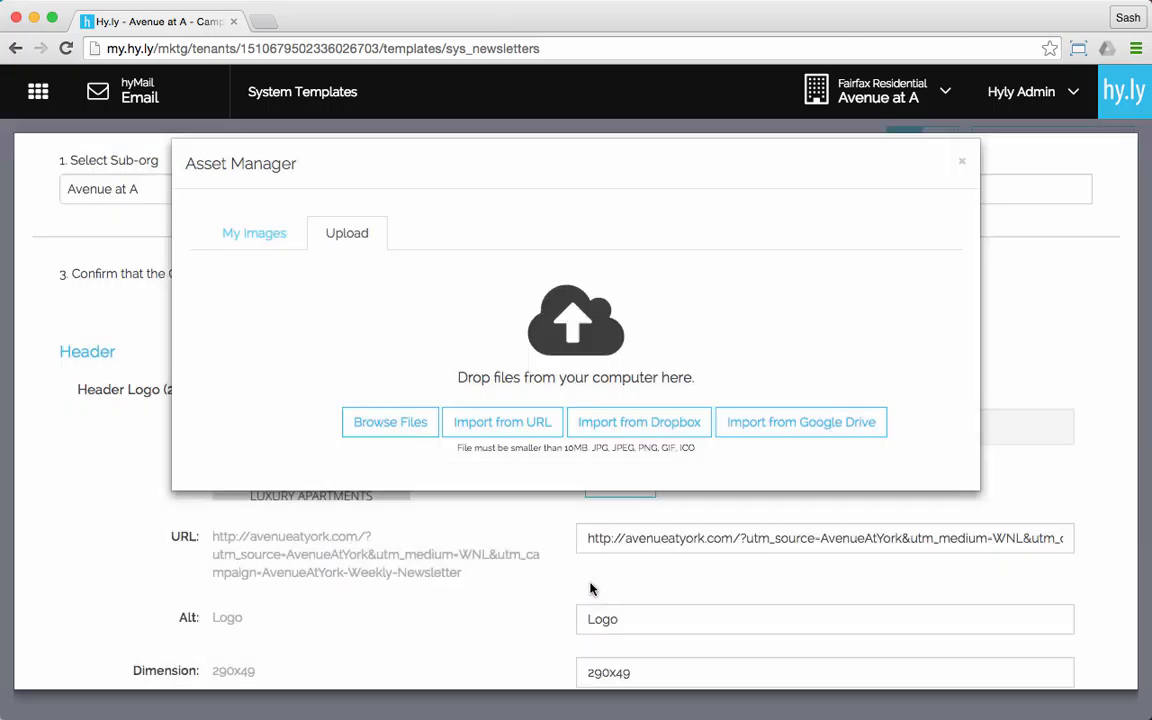
- Set the header logo's width and height to 96 and its dimension to 96x96
scroll(590, 584, "down", 2)
scroll(592, 583, "down", 4)
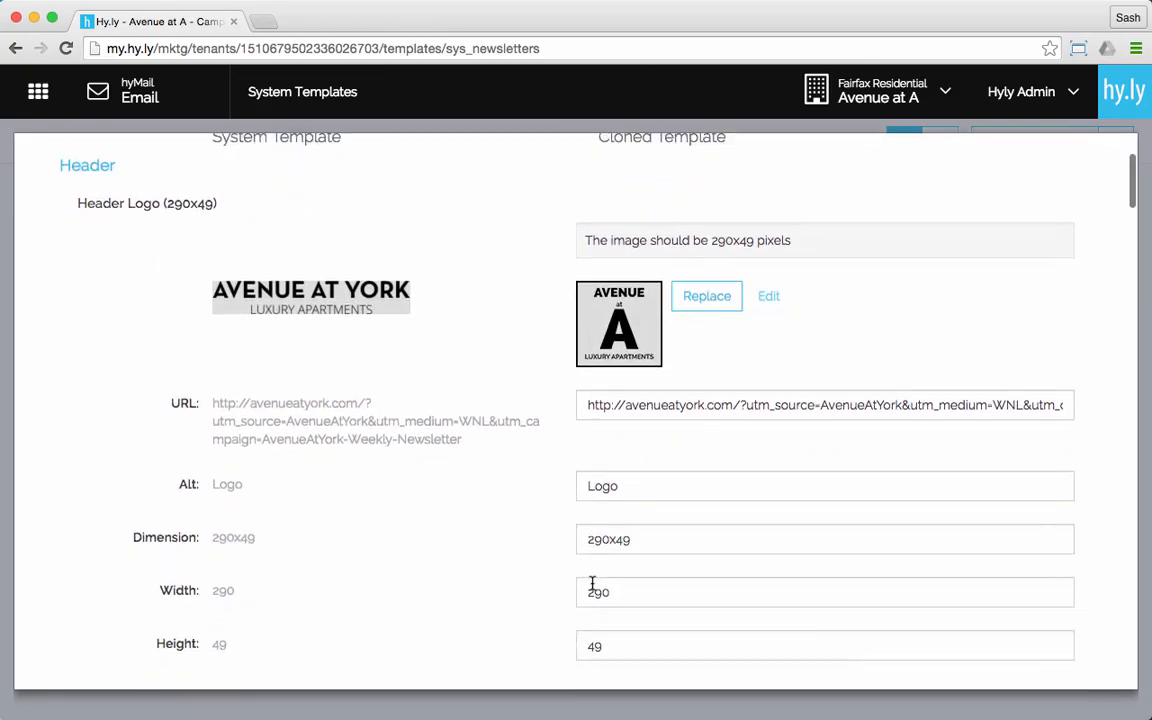
left_click_drag(622, 568, 433, 558)
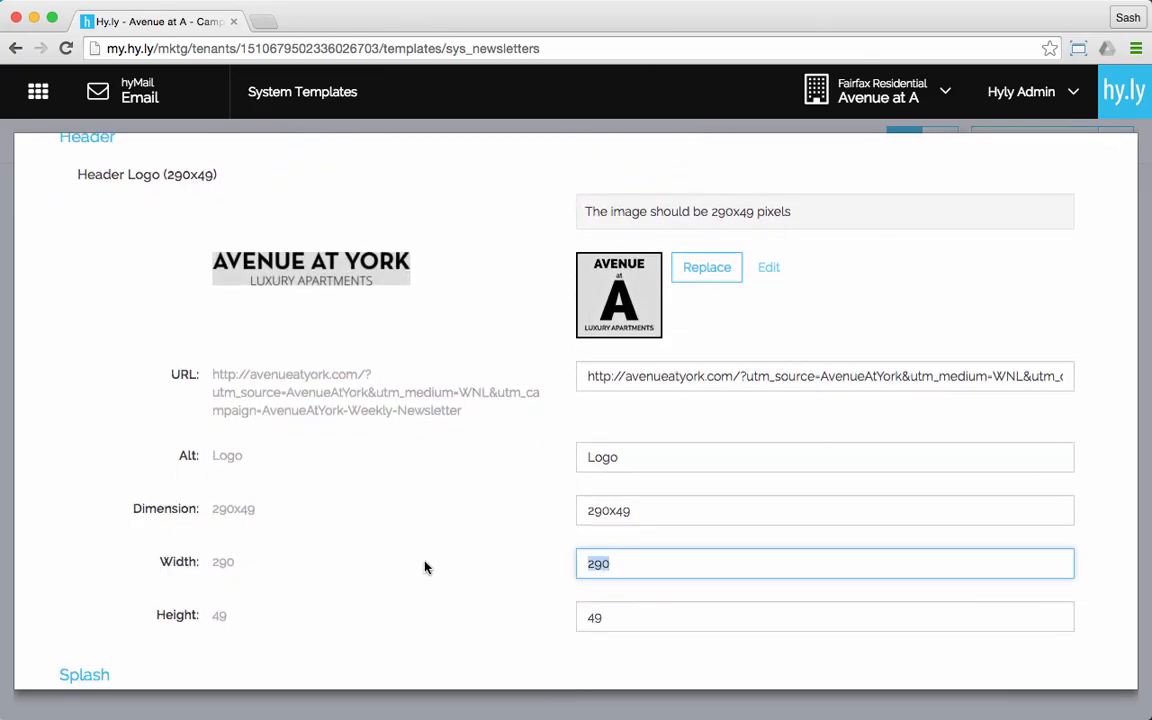
type("96")
double_click(609, 618)
type("96")
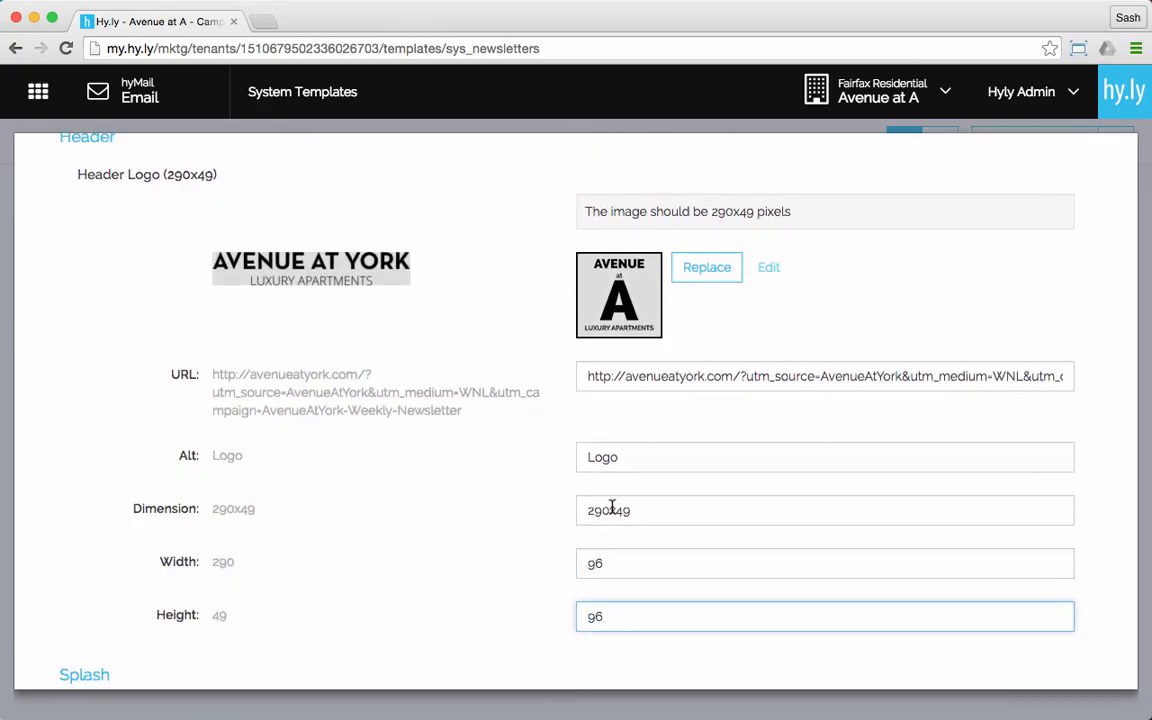
mouse_move(607, 512)
left_mouse_down()
mouse_move(577, 509)
mouse_move(612, 512)
left_mouse_up()
type("96x")
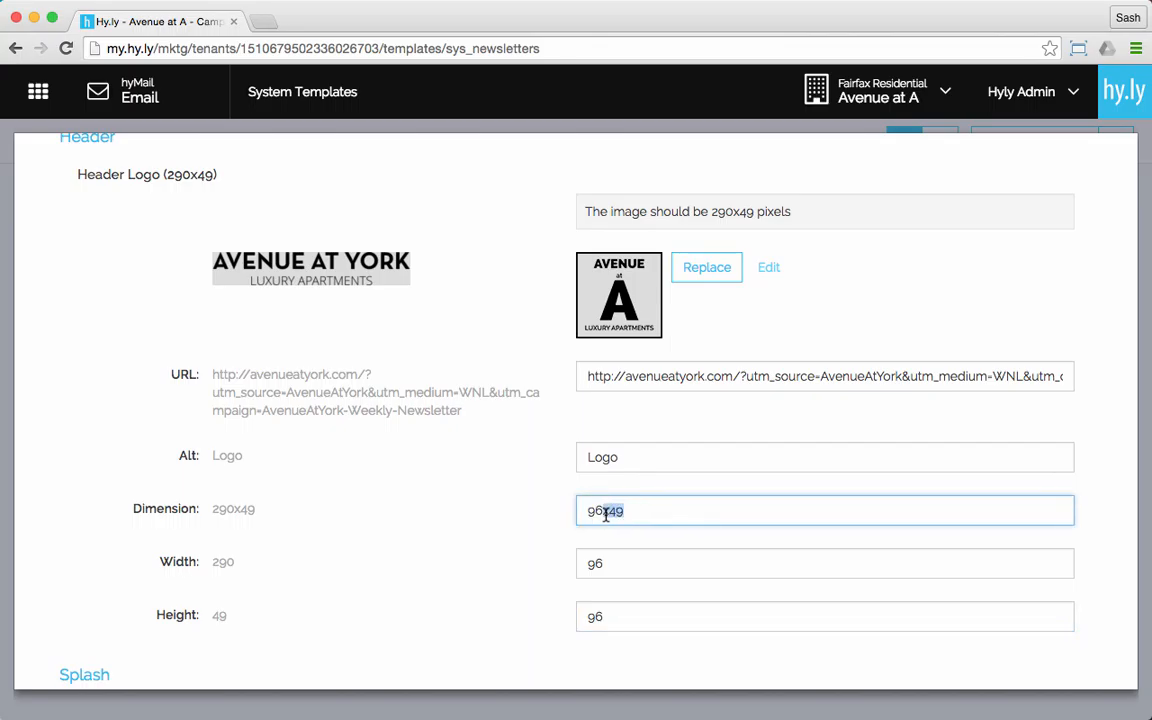
type("96")
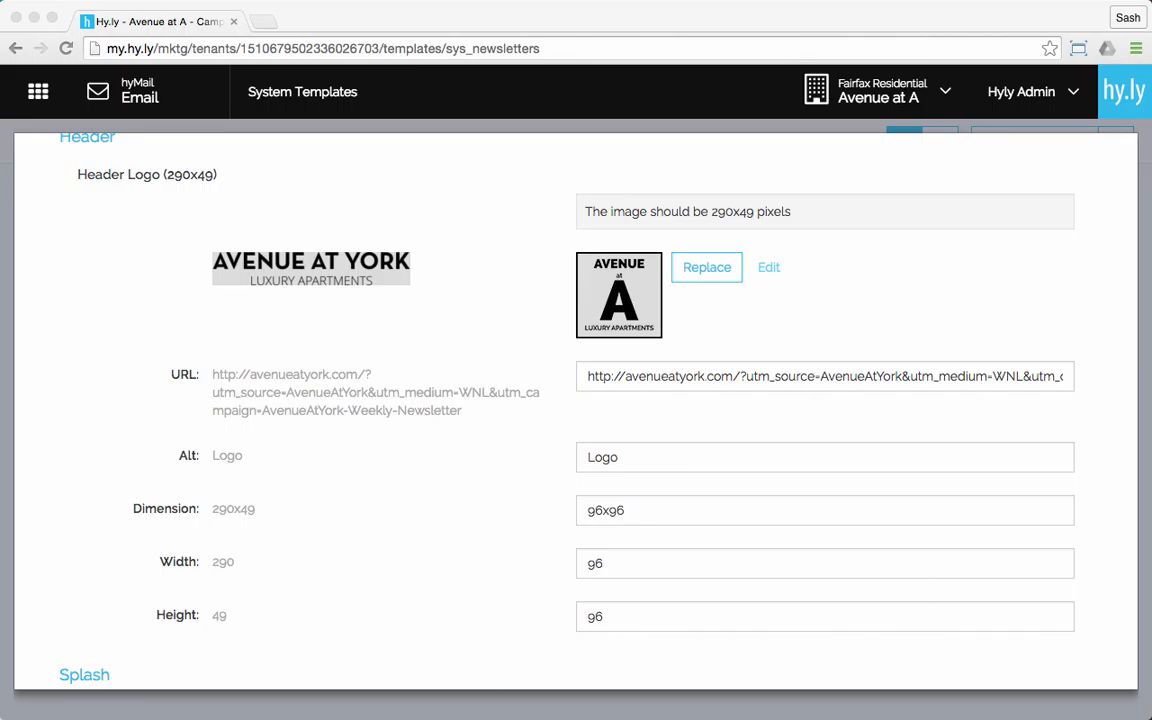
left_click(643, 375)
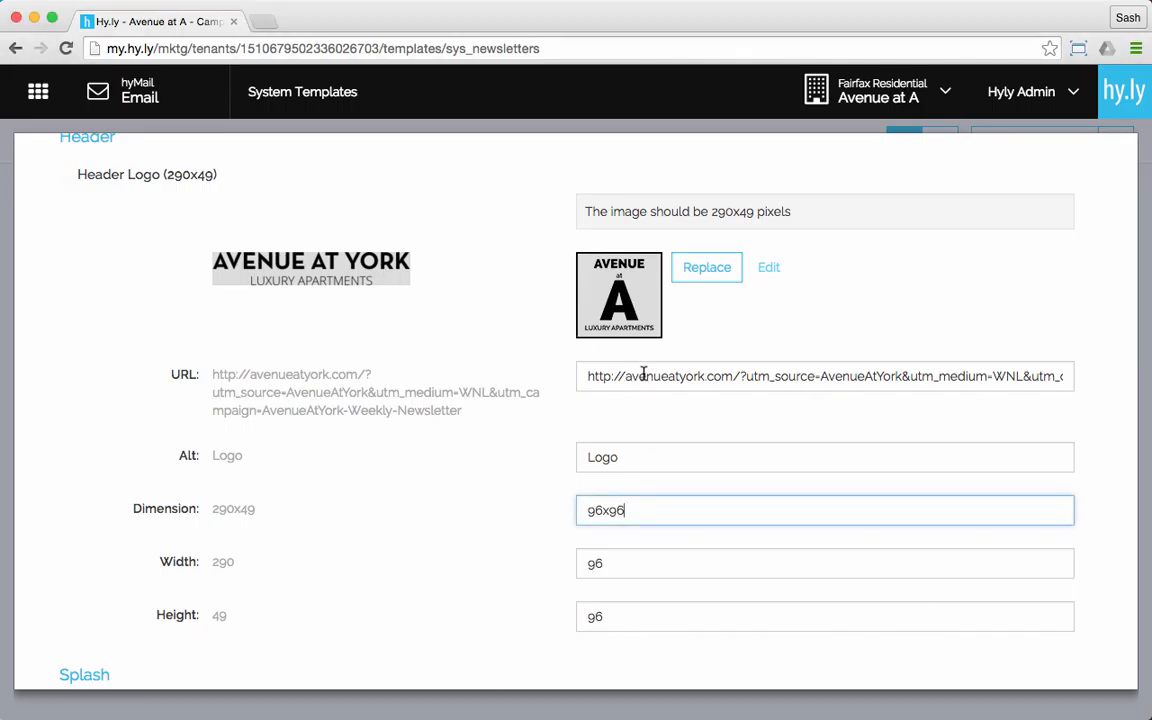
triple_click(643, 375)
type("http://www.avenueata.com")
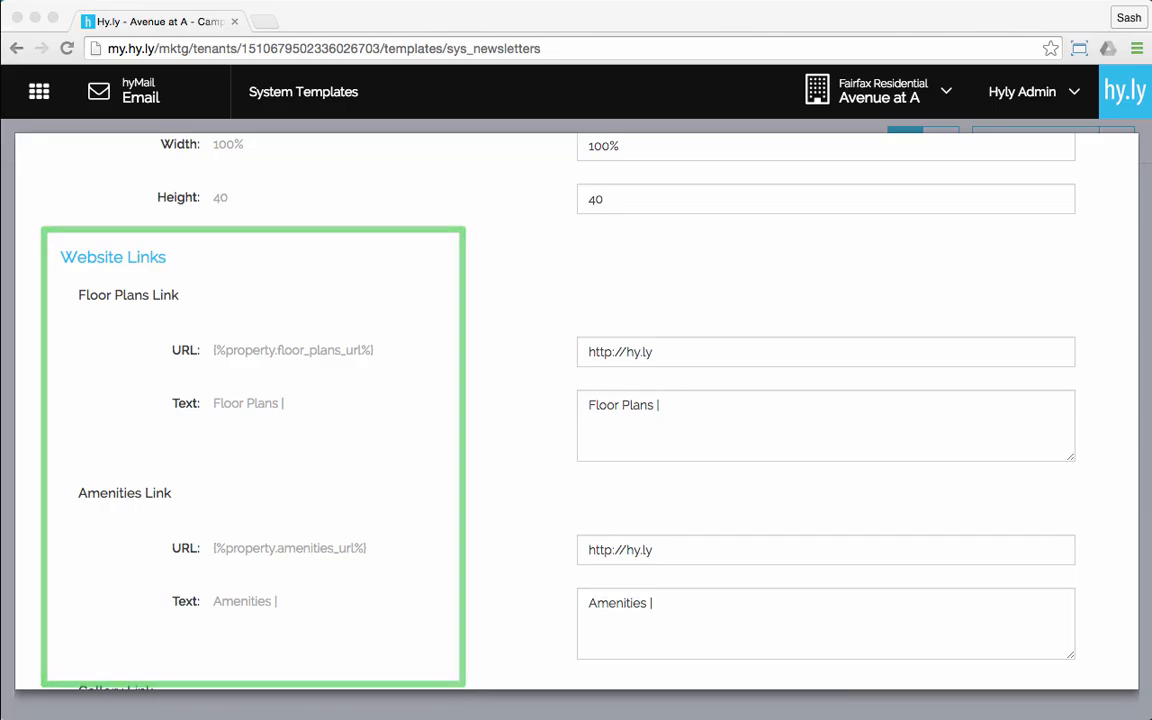
left_click_drag(709, 350, 450, 334)
type("http://www.avenueata.com/floorplans/")
key("super+Tab")
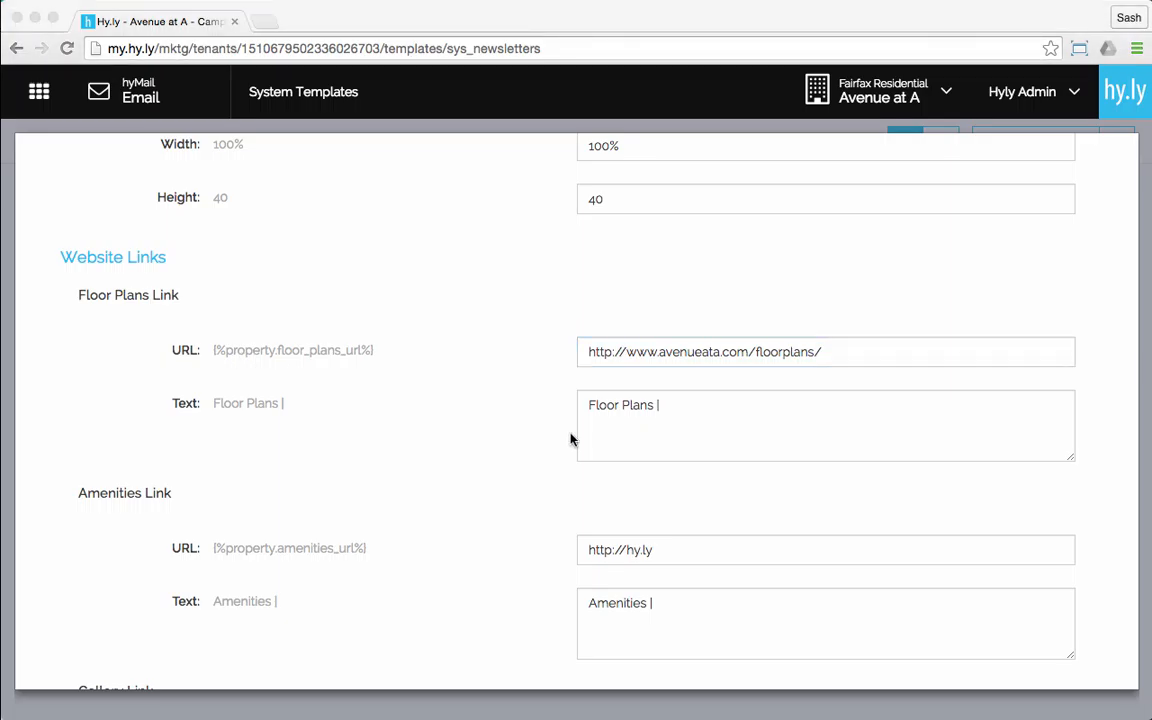
- Replace the word Neighborhood in the Neighborhood link's text with "Schedule a Tour", keeping the trailing separator
scroll(688, 596, "down", 5)
left_click_drag(678, 466, 501, 458)
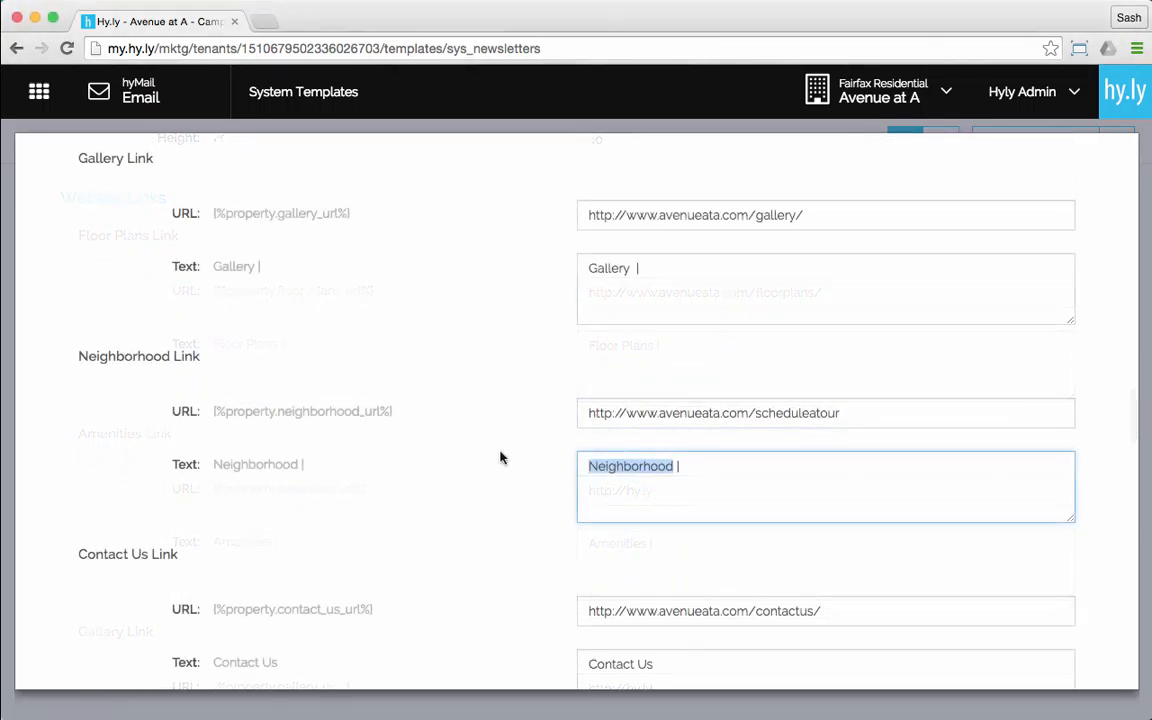
type("Schedule a")
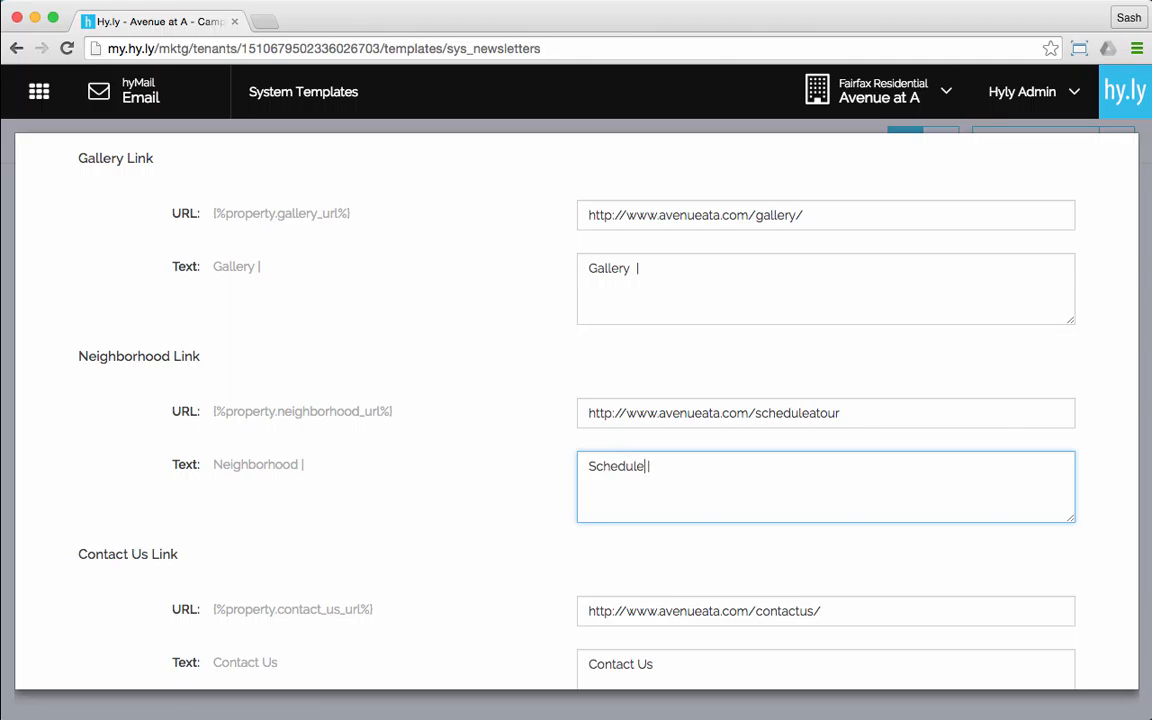
type(" Tour")
- Replace the placeholder text in the Property Address field with the property's street address and city
scroll(524, 522, "down", 5)
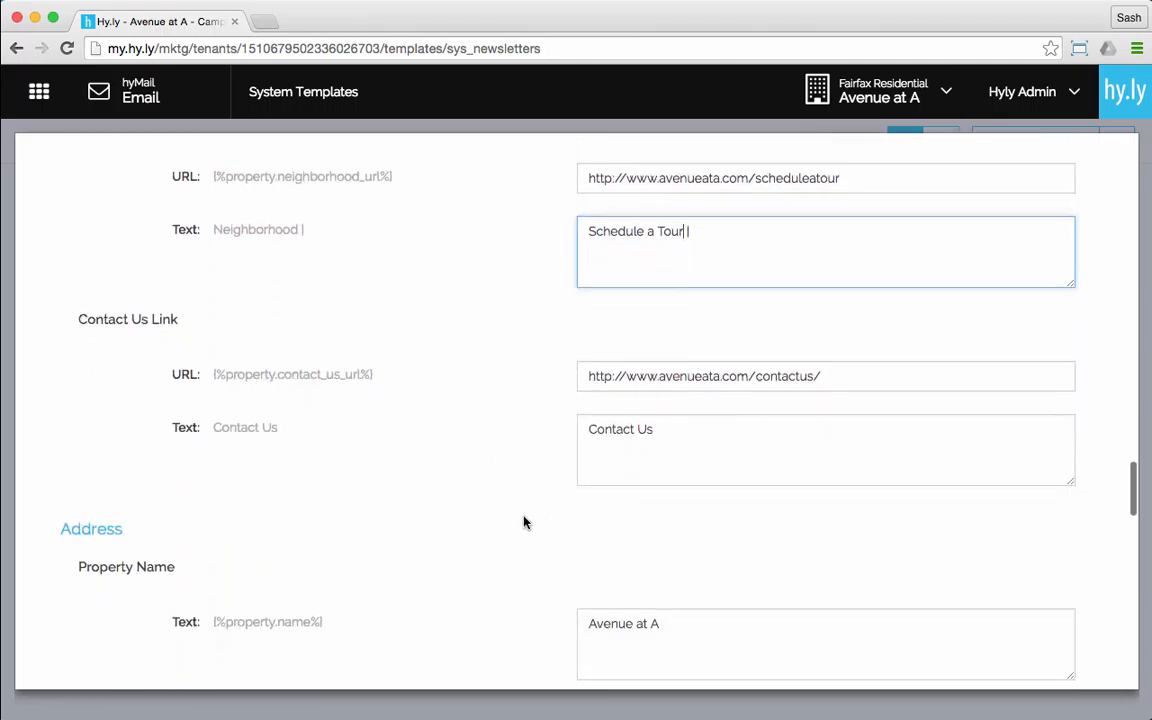
scroll(522, 522, "down", 4)
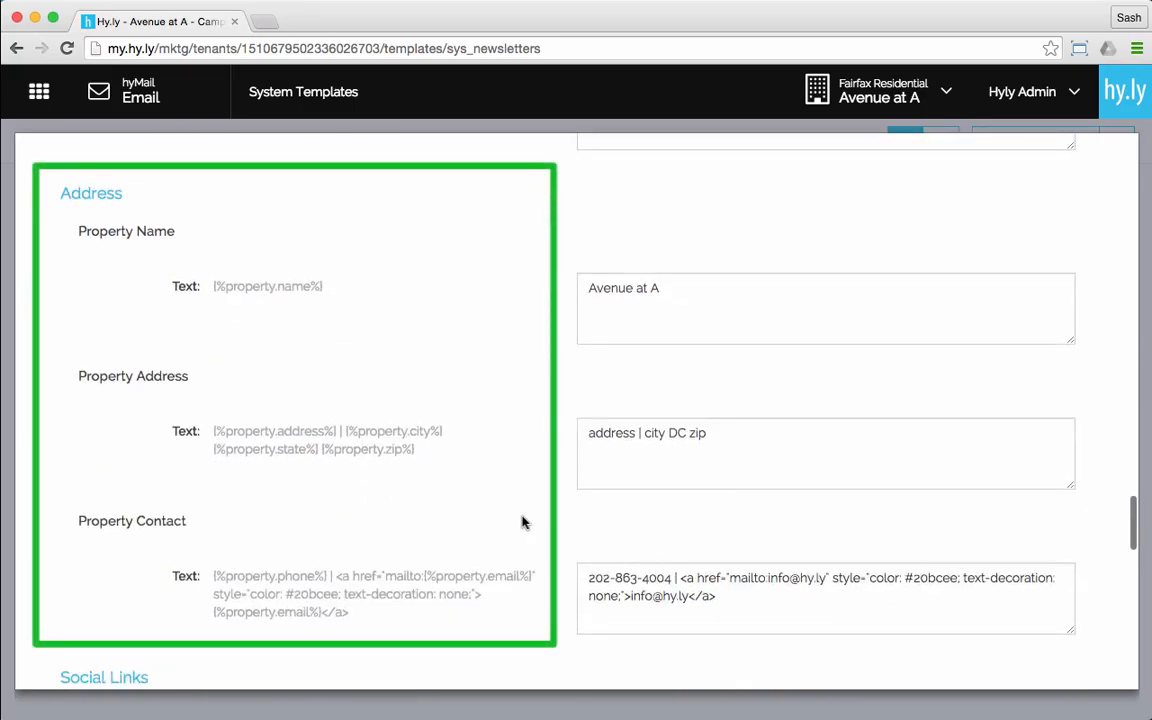
scroll(522, 522, "down", 2)
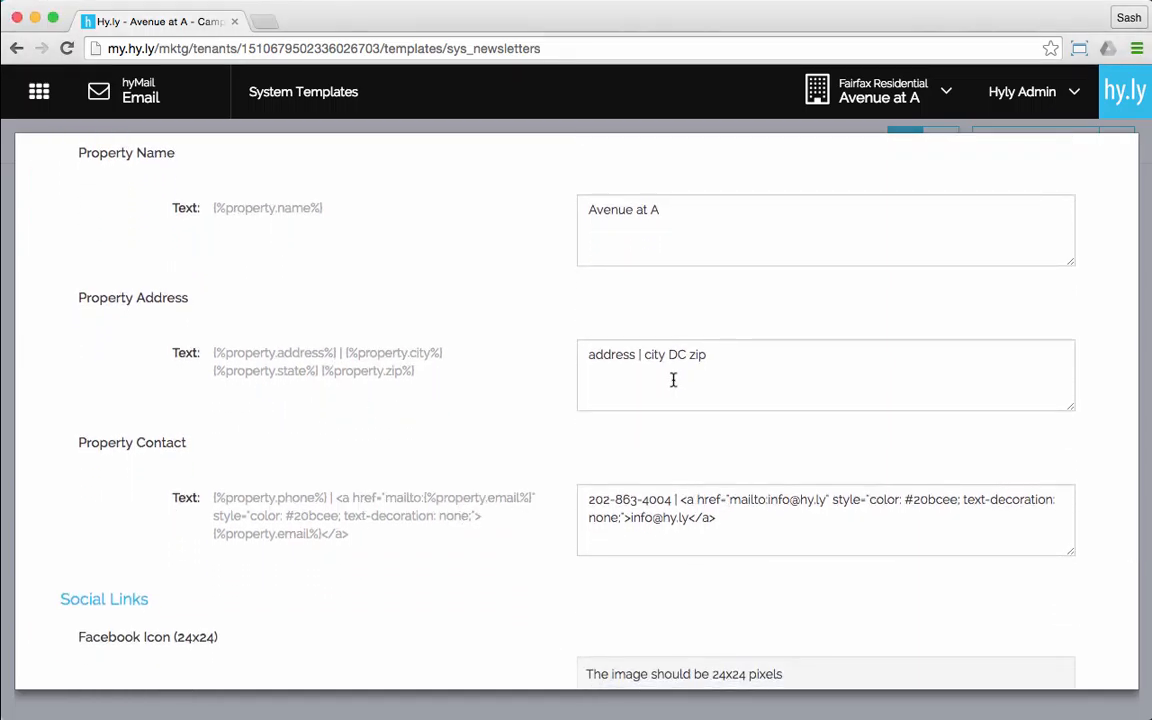
left_click_drag(731, 359, 504, 355)
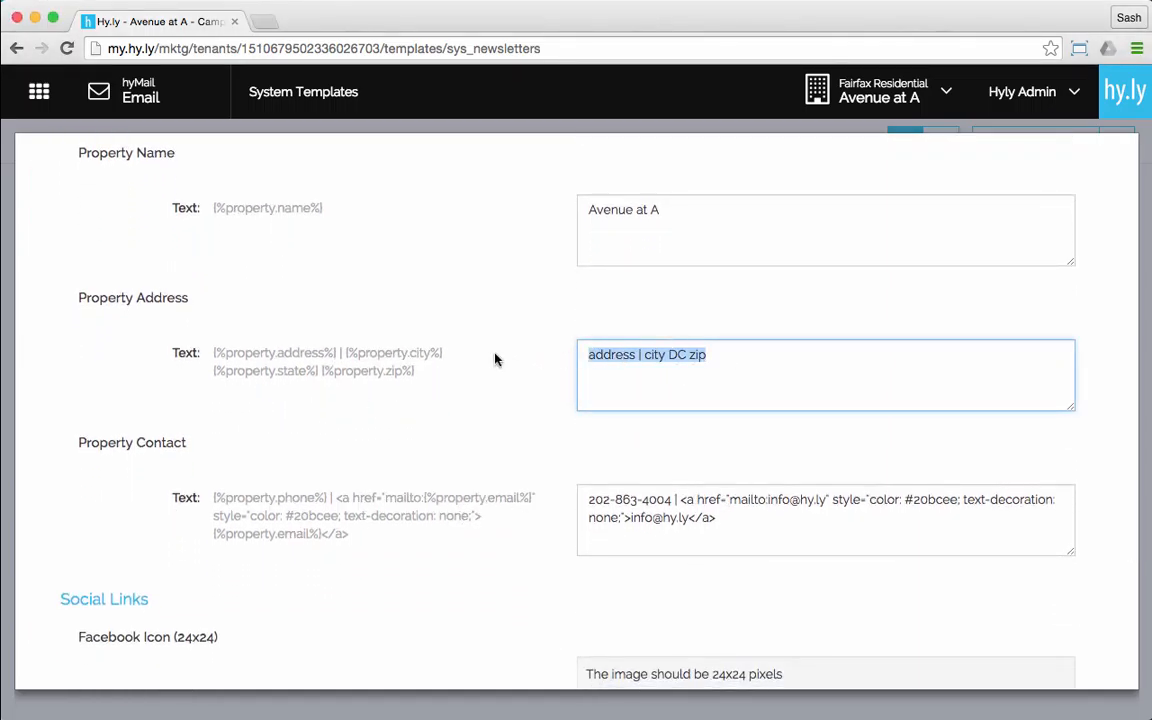
type("2341 M St NW | Washington DC")
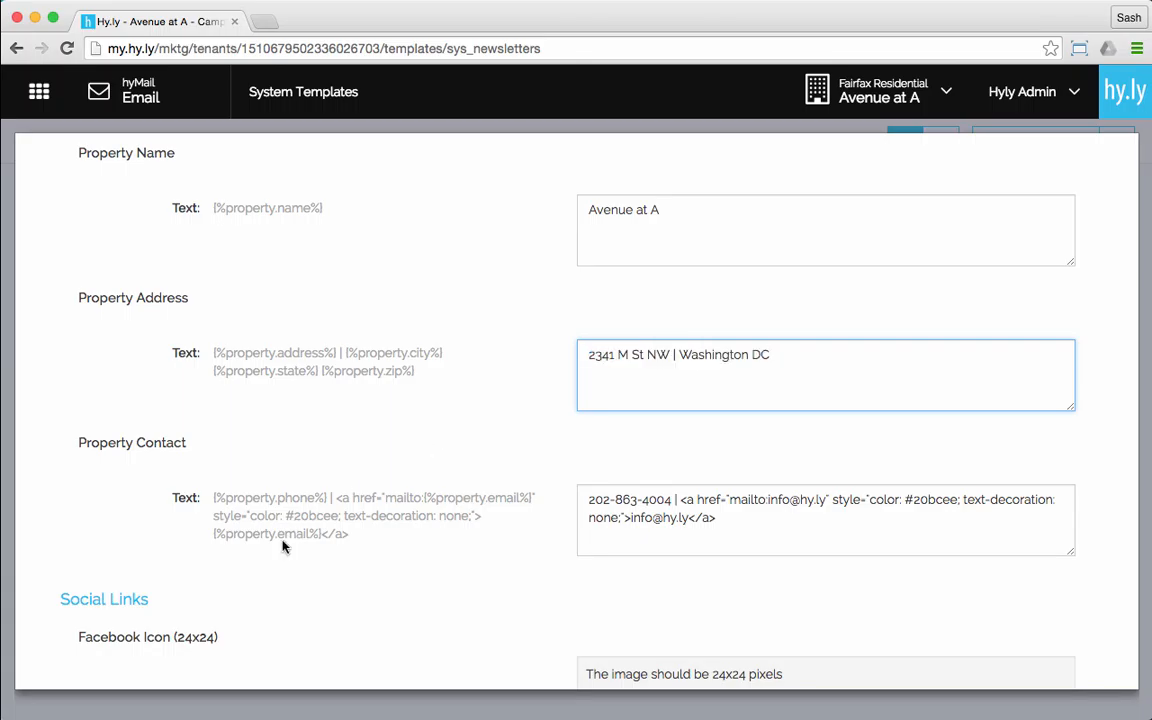
scroll(249, 545, "up", 1)
scroll(246, 566, "down", 2)
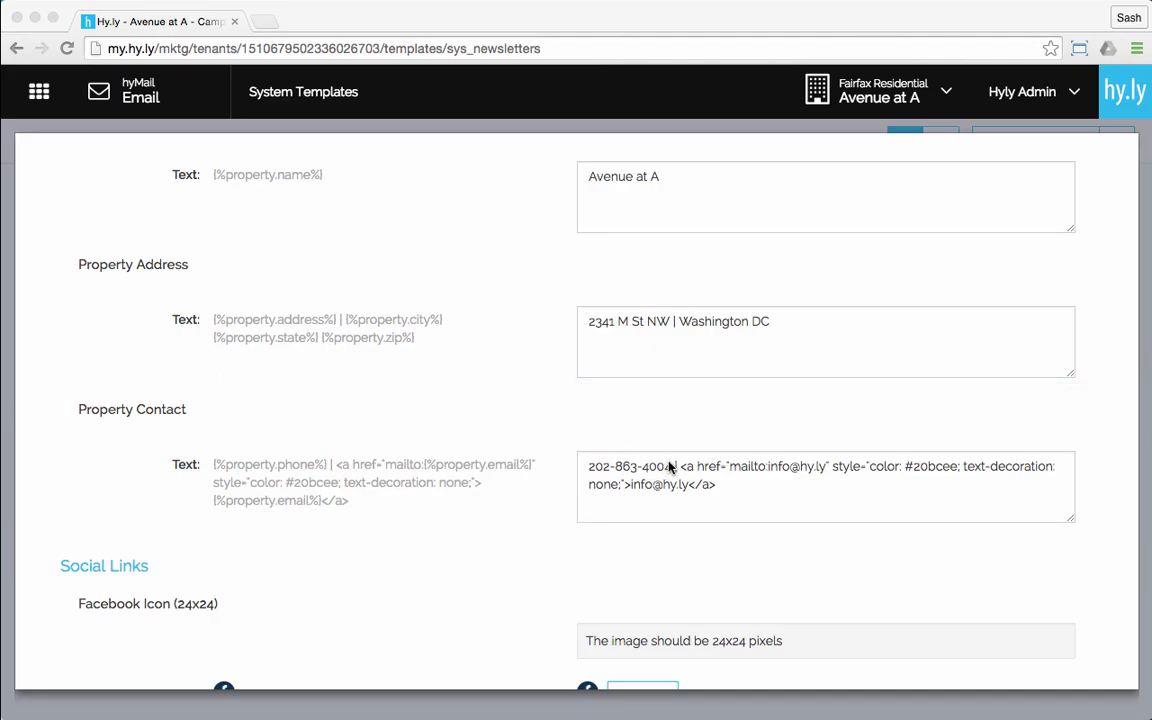
- Replace the placeholder e-mail in the Property Contact text with the property's e-mail address, in both the visible link text and the mailto link
left_click_drag(689, 484, 630, 484)
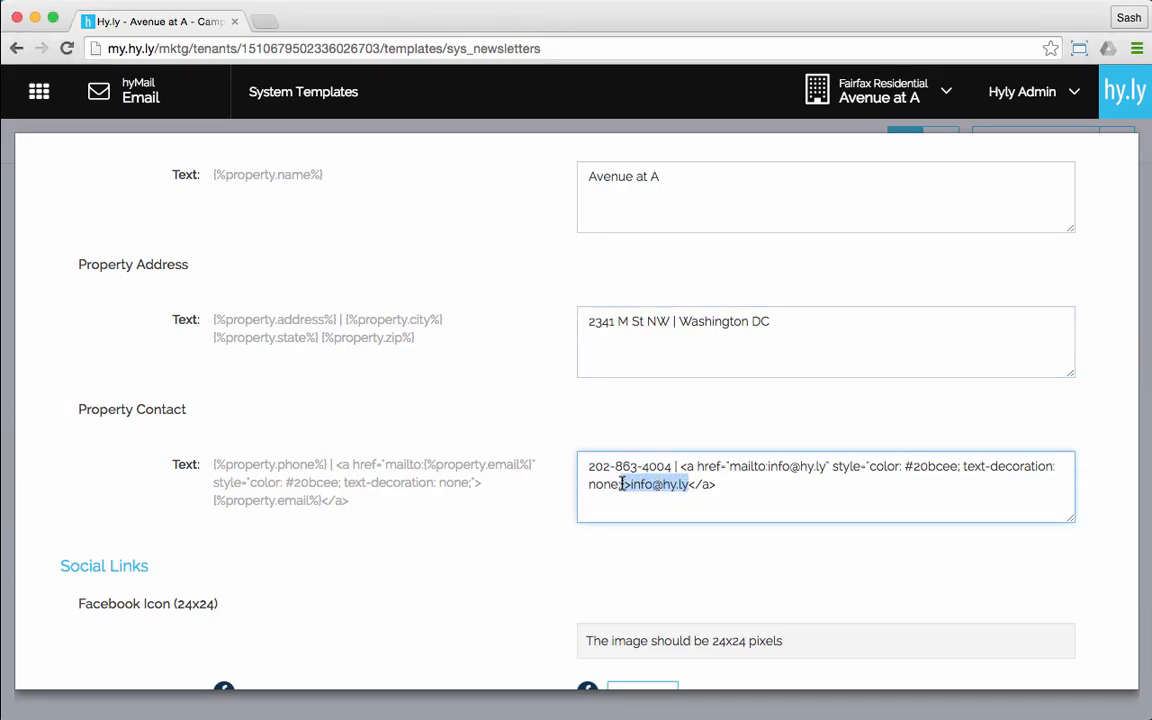
key("super+v")
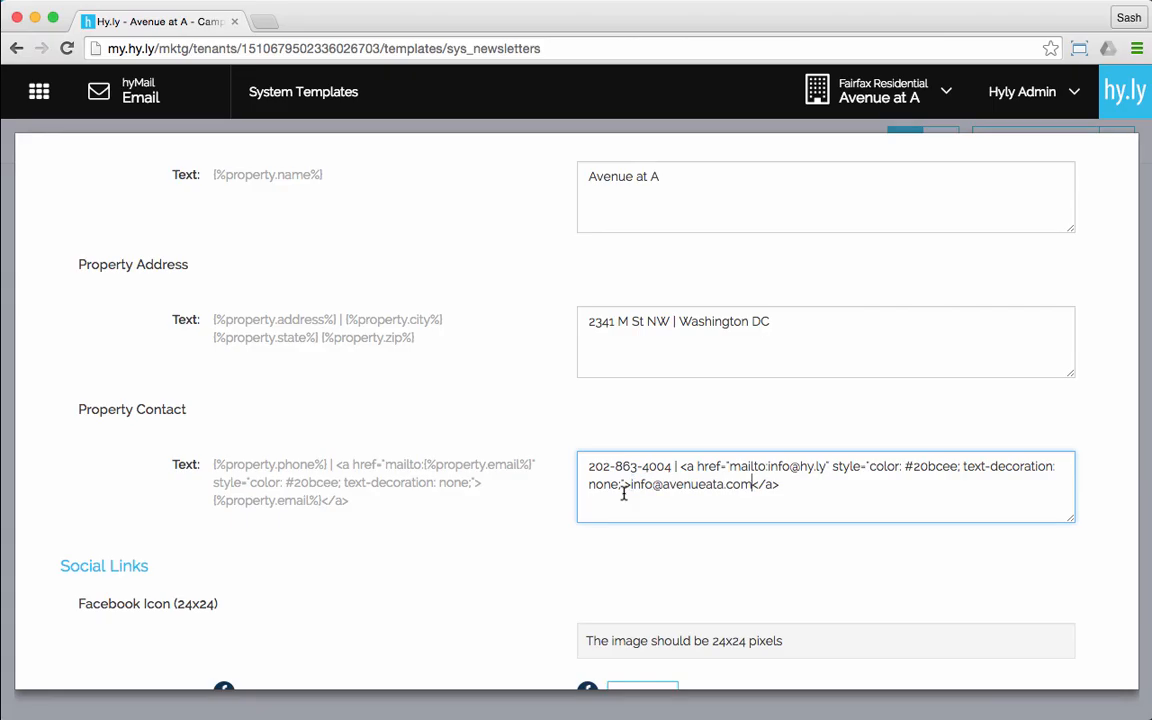
key("super+Tab")
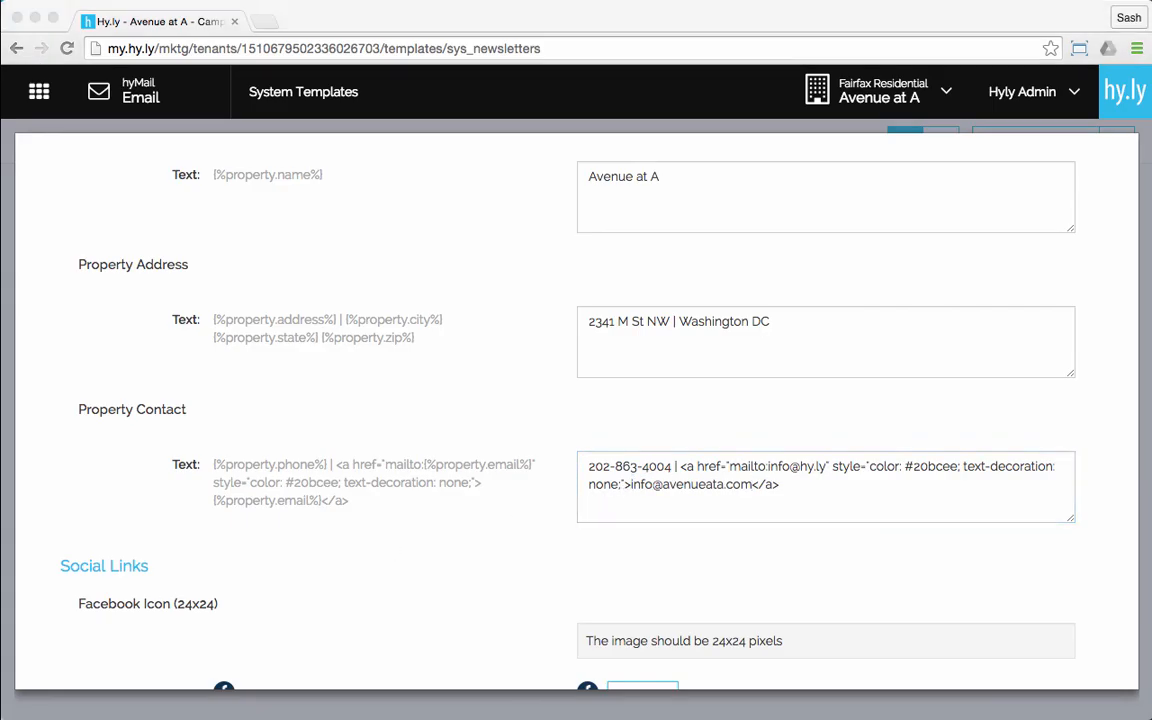
key("super+Tab")
left_click_drag(767, 467, 826, 470)
key("super+v")
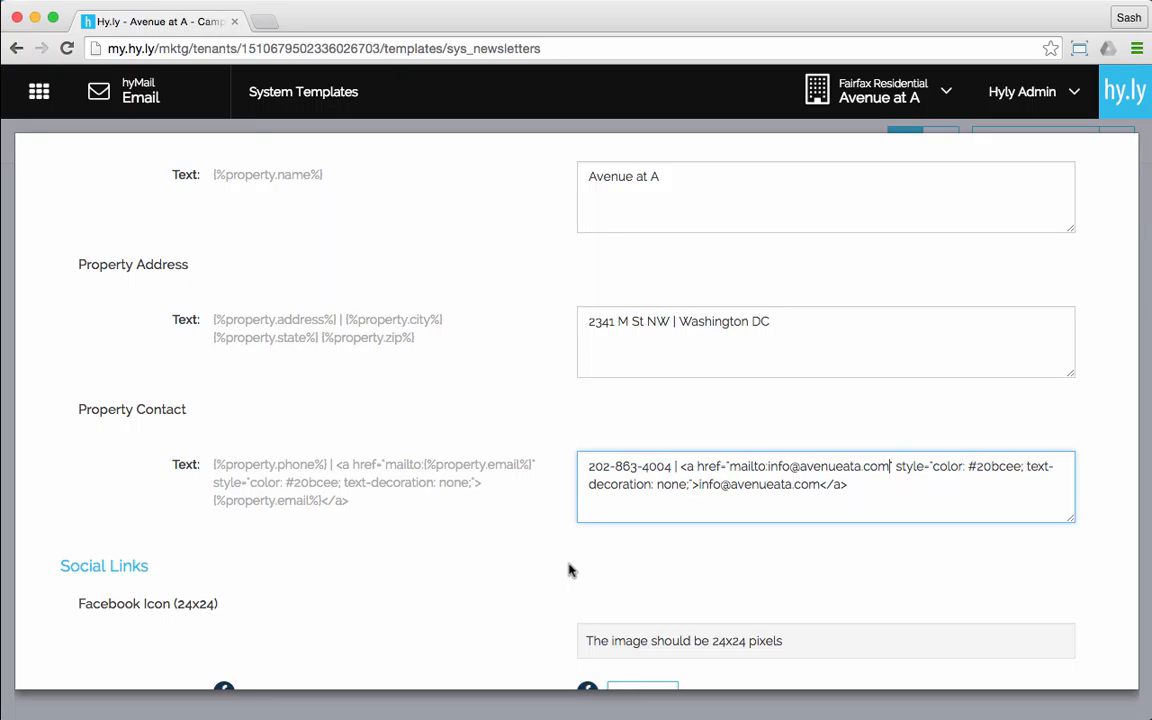
scroll(570, 570, "down", 5)
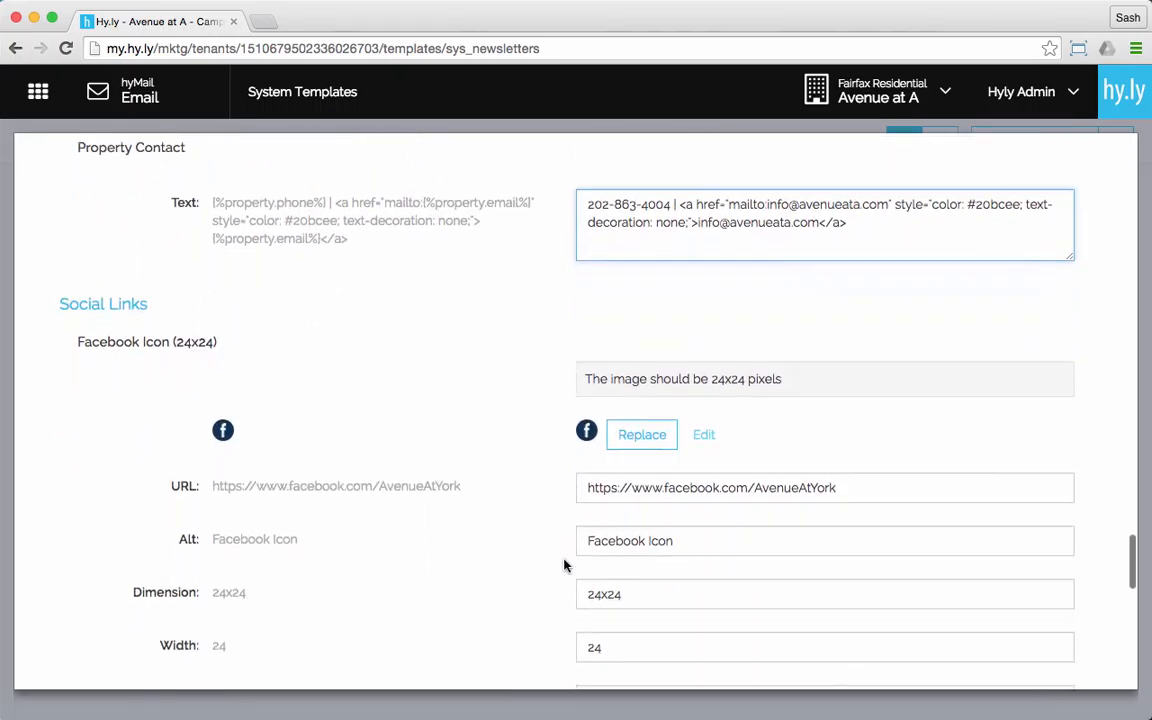
scroll(563, 566, "down", 2)
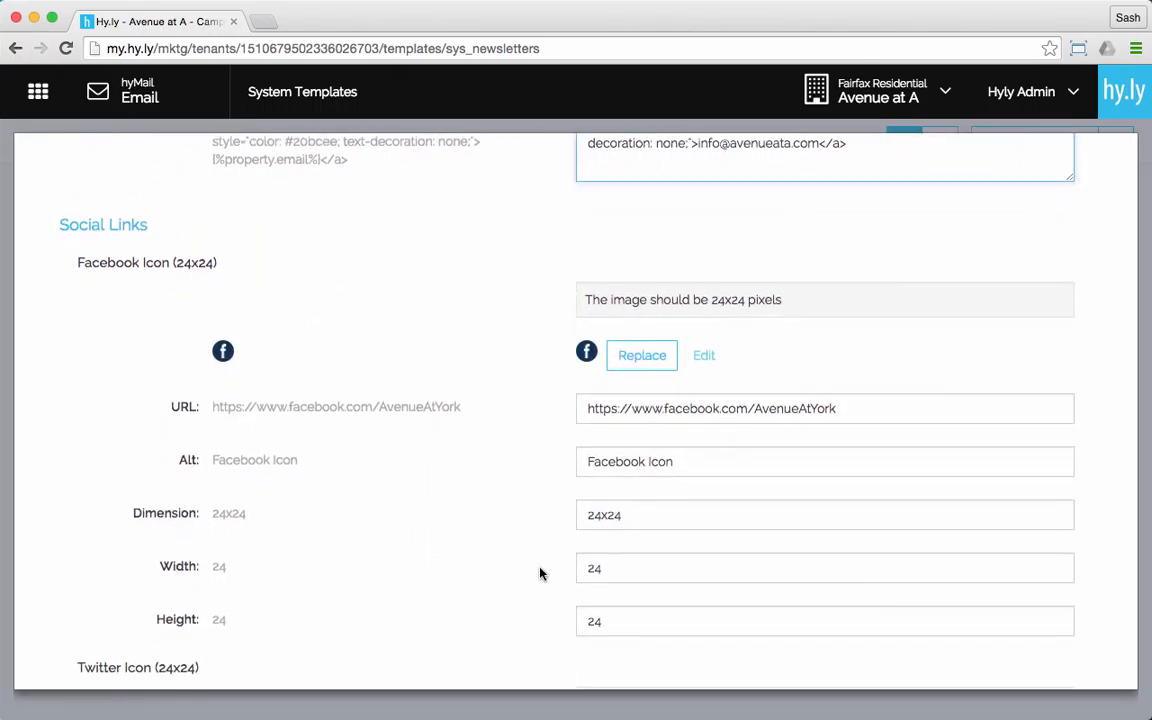
left_click_drag(866, 409, 391, 391)
type("https://www.facebook.com/AvenueAtA")
scroll(553, 463, "down", 9)
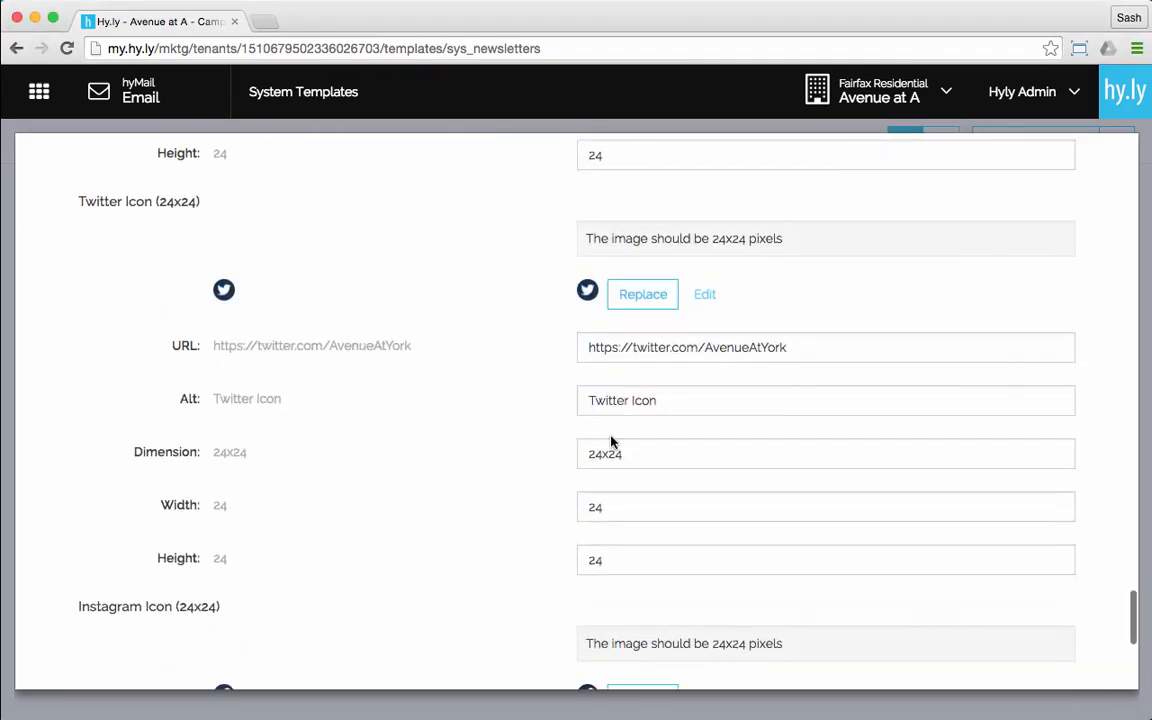
left_click_drag(800, 346, 545, 342)
key("super+Tab")
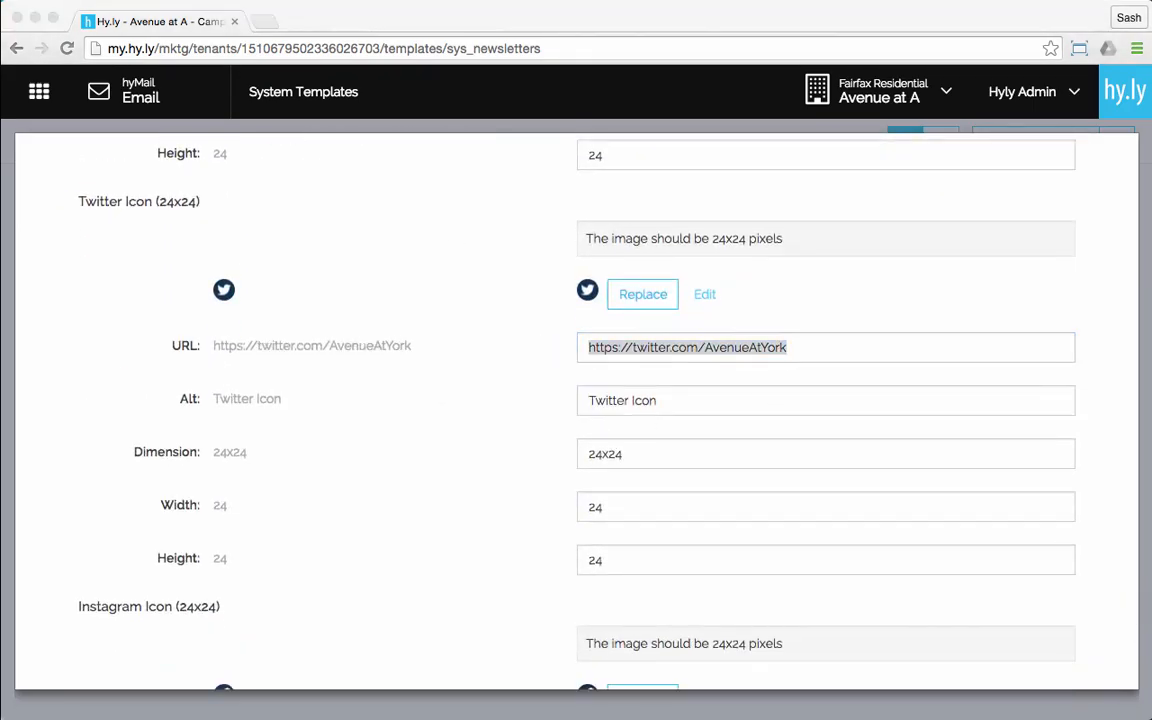
key("super+Tab")
- Replace the Twitter icon image by uploading youtube-icon.png from the Desktop
scroll(576, 566, "up", 10)
scroll(566, 566, "down", 3)
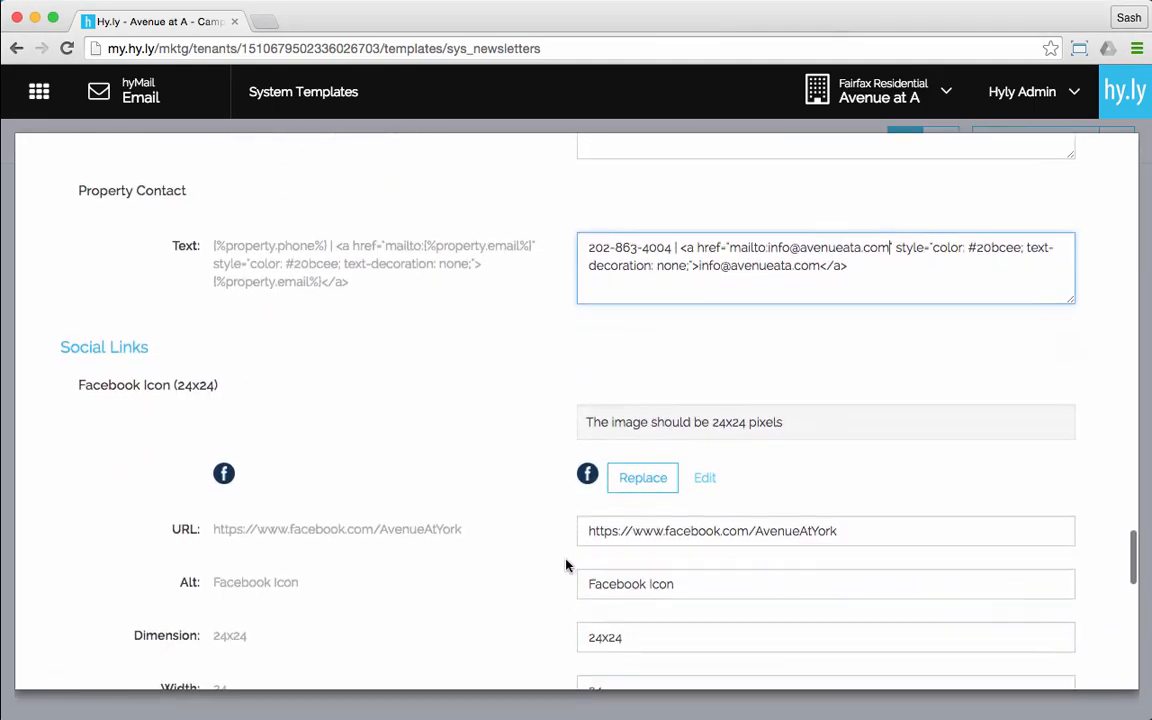
scroll(565, 566, "down", 1)
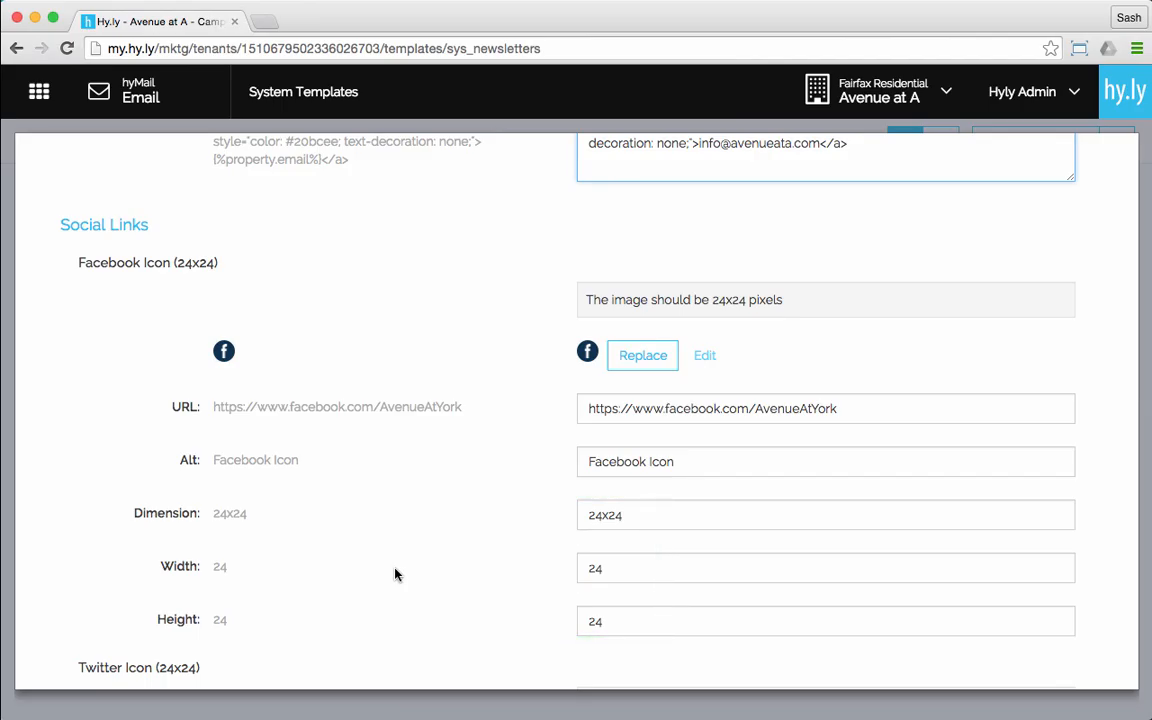
scroll(393, 573, "down", 5)
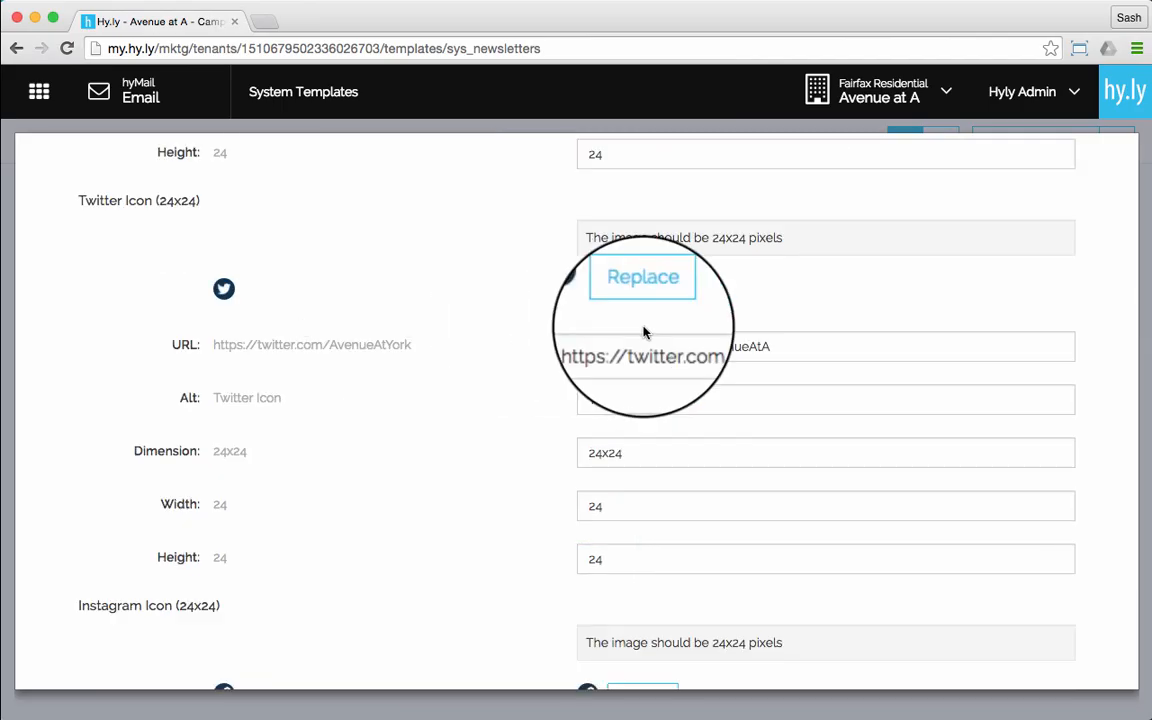
left_click(643, 287)
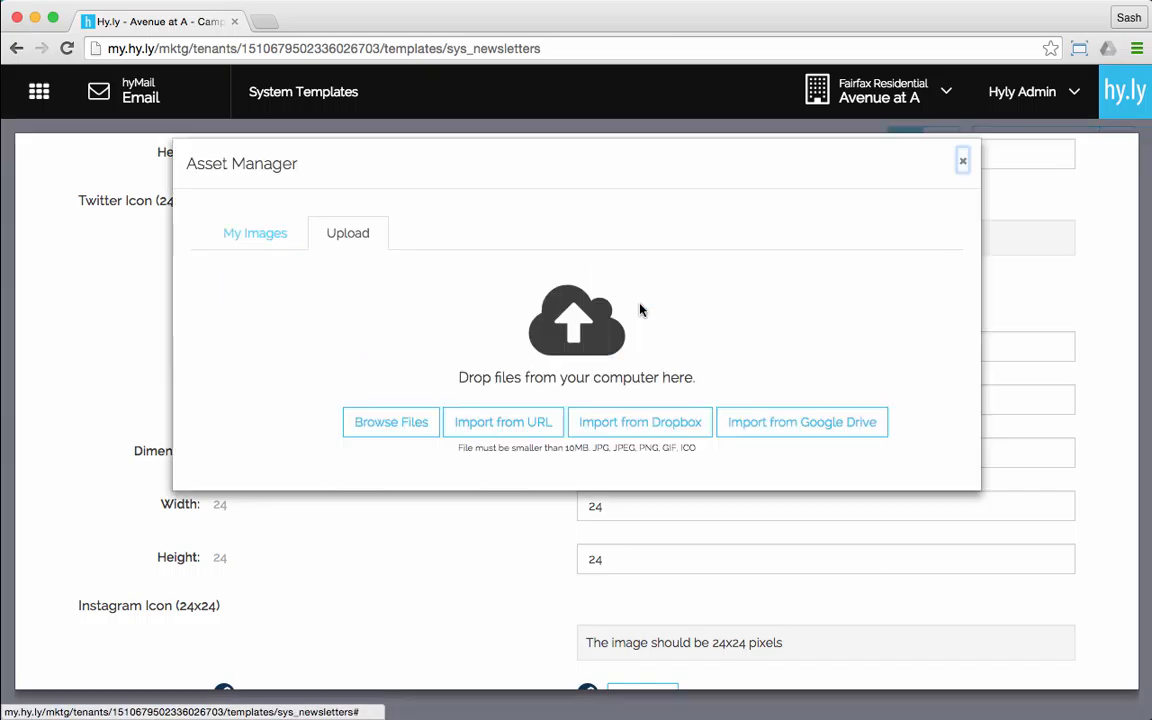
left_click(390, 422)
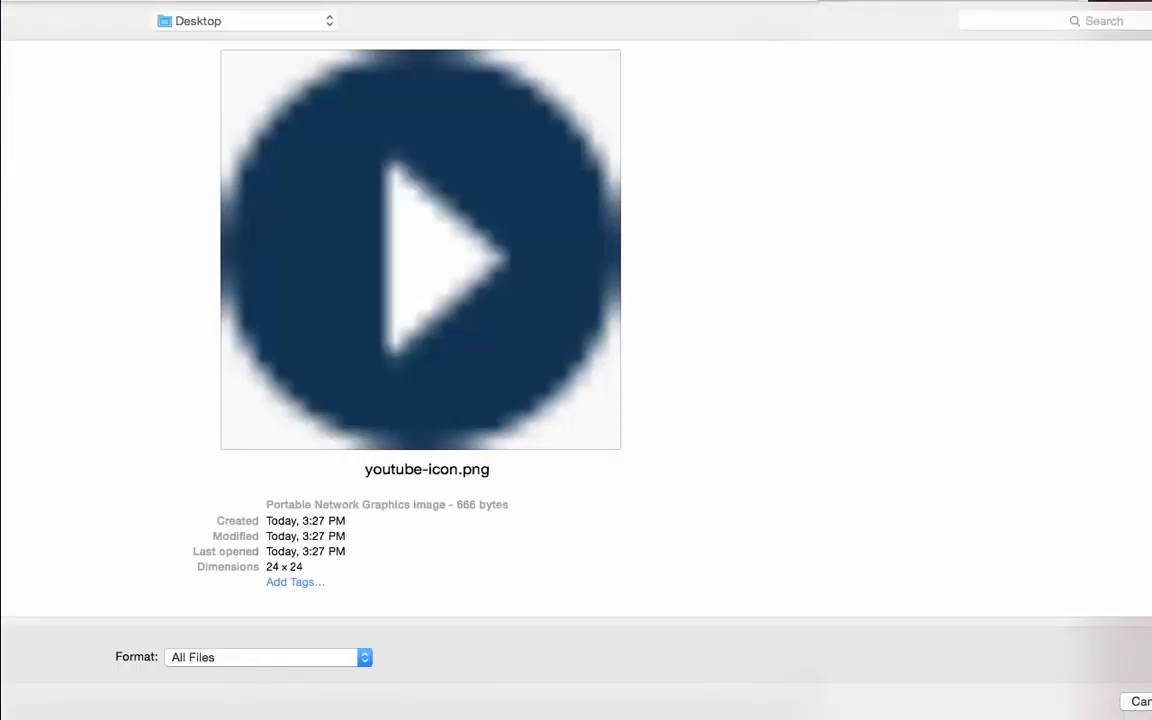
key("Return")
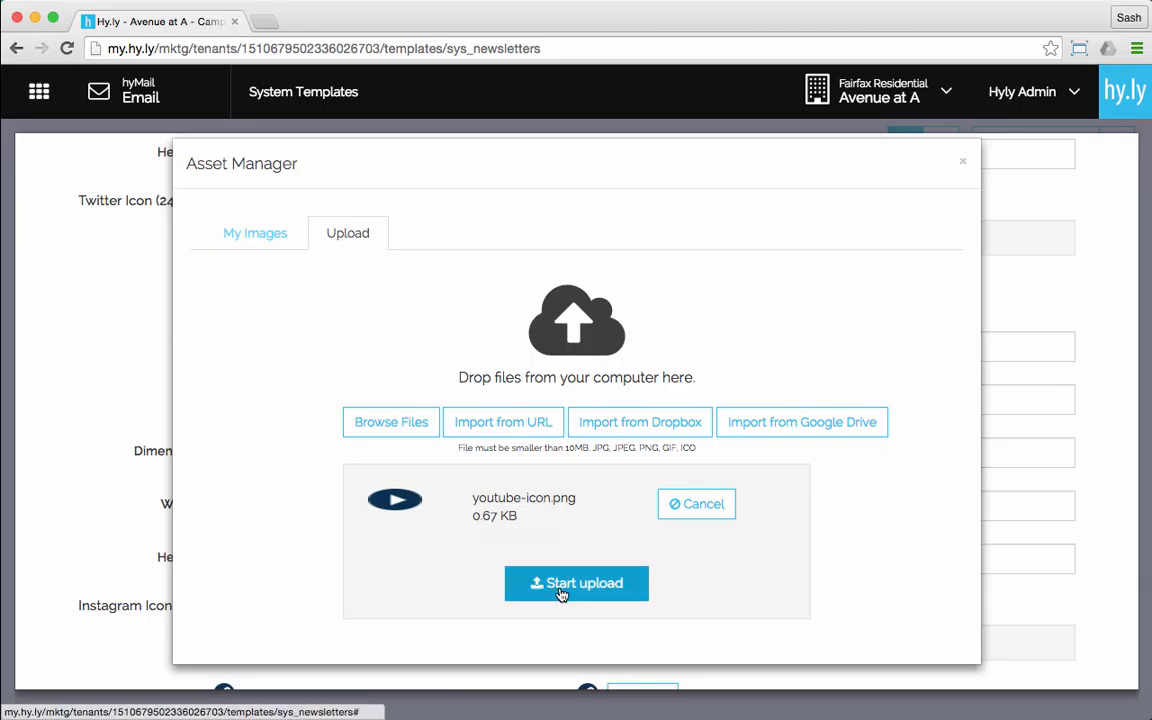
left_click(561, 590)
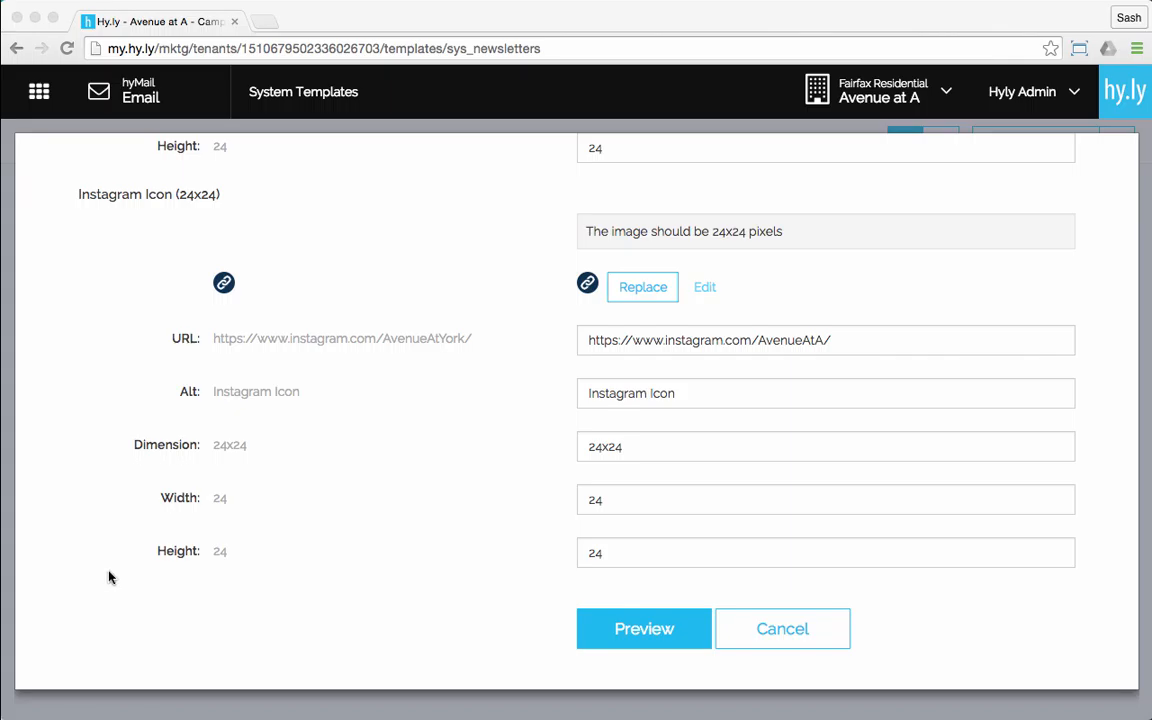
scroll(363, 562, "up", 15)
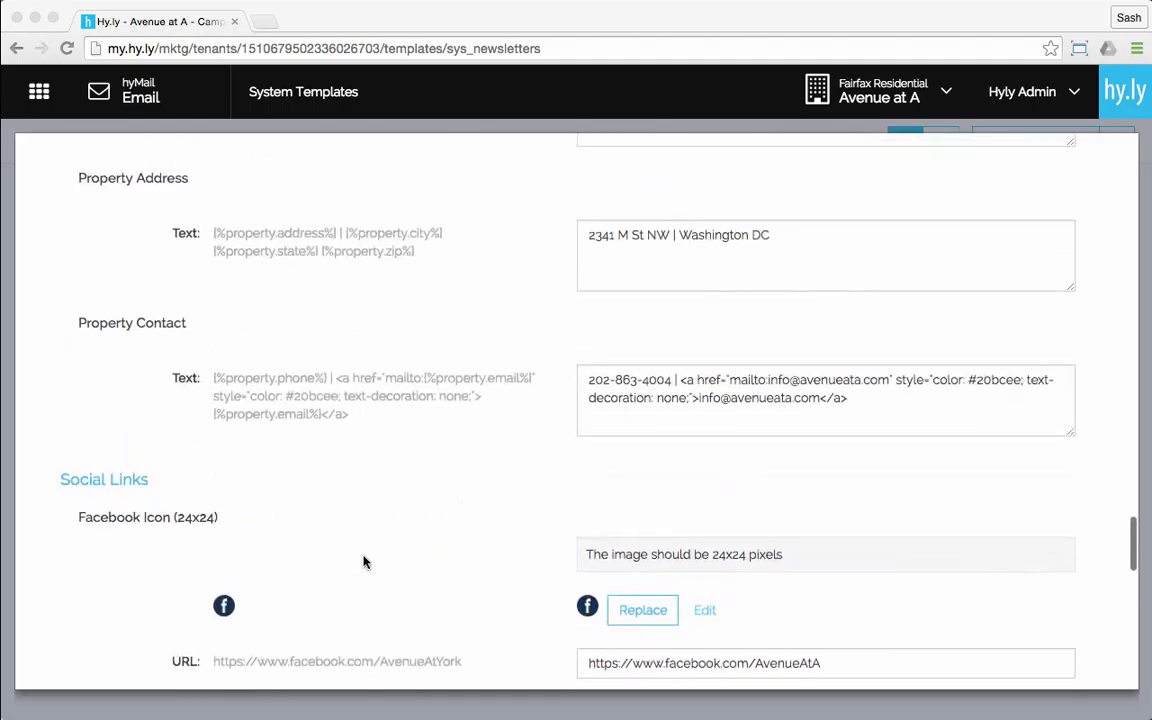
scroll(363, 562, "up", 15)
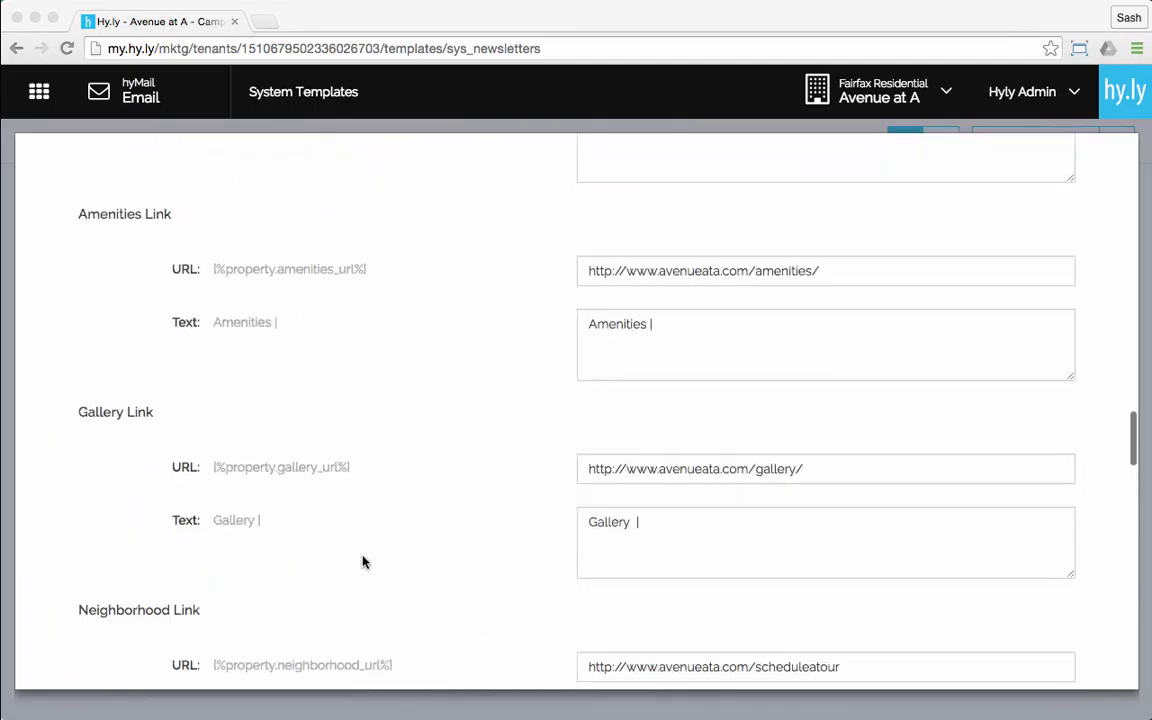
scroll(363, 562, "up", 5)
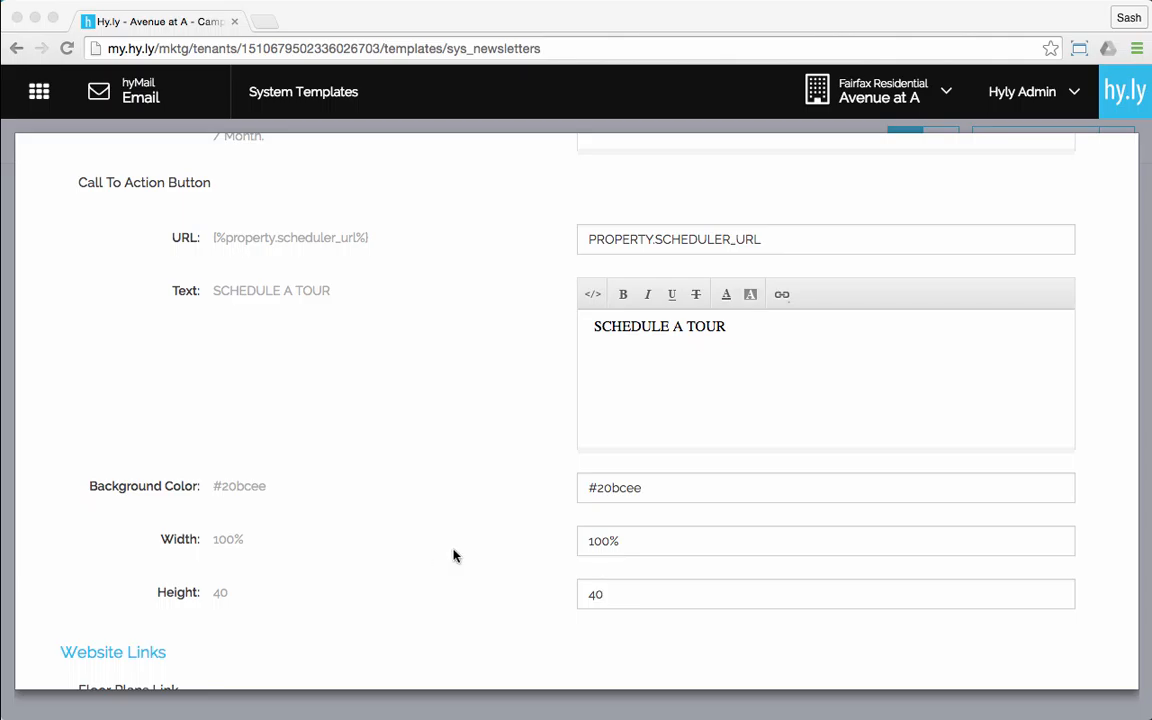
left_click(661, 487)
left_click_drag(661, 487, 501, 483)
key("super+c")
key("BackSpace")
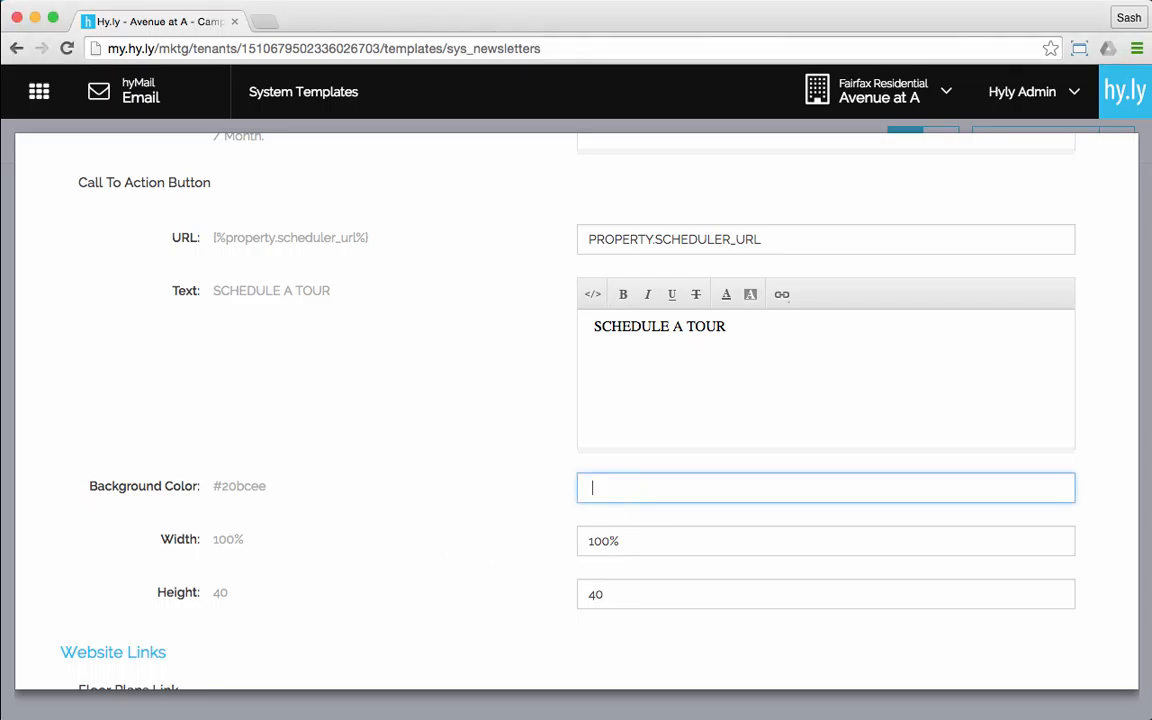
key("super+v")
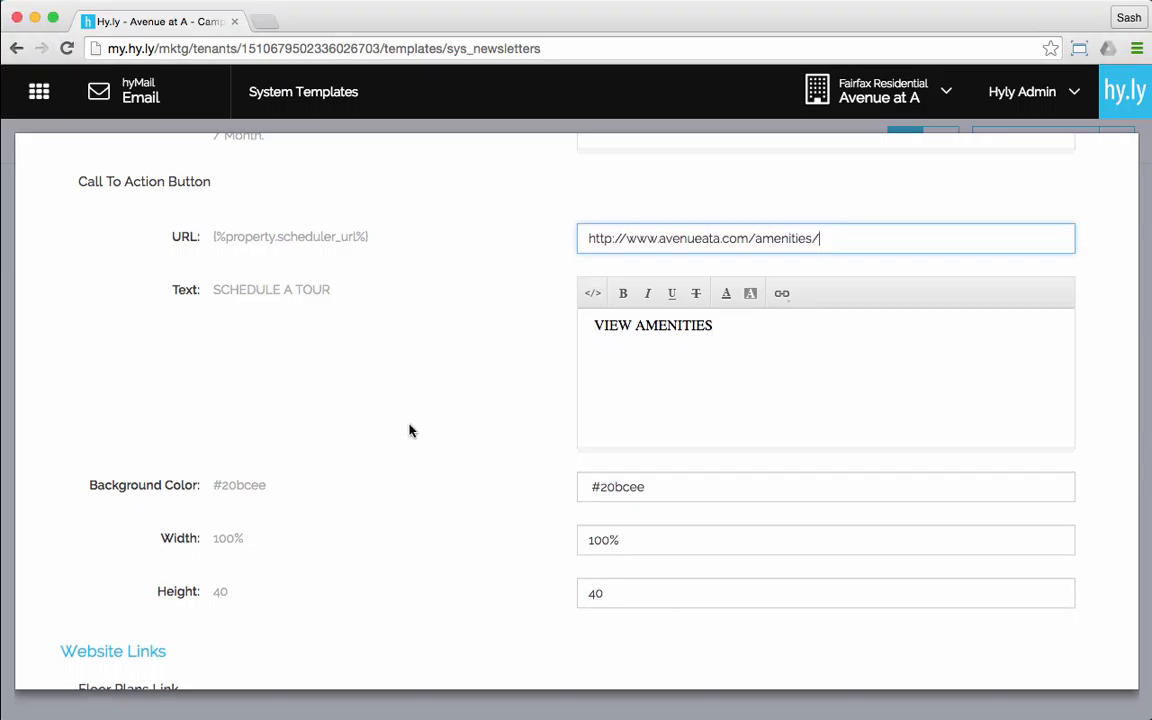
- Preview the customised General Announcement template and save it to My Templates for Avenue at A
scroll(409, 429, "down", 20)
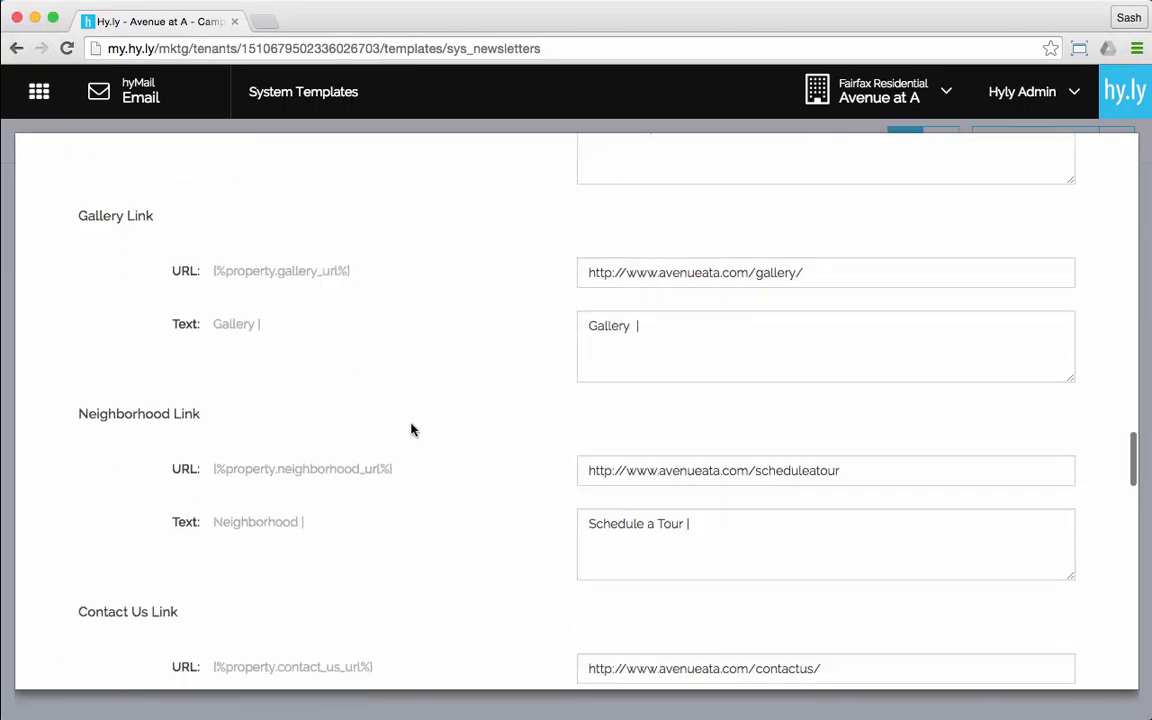
left_click(627, 641)
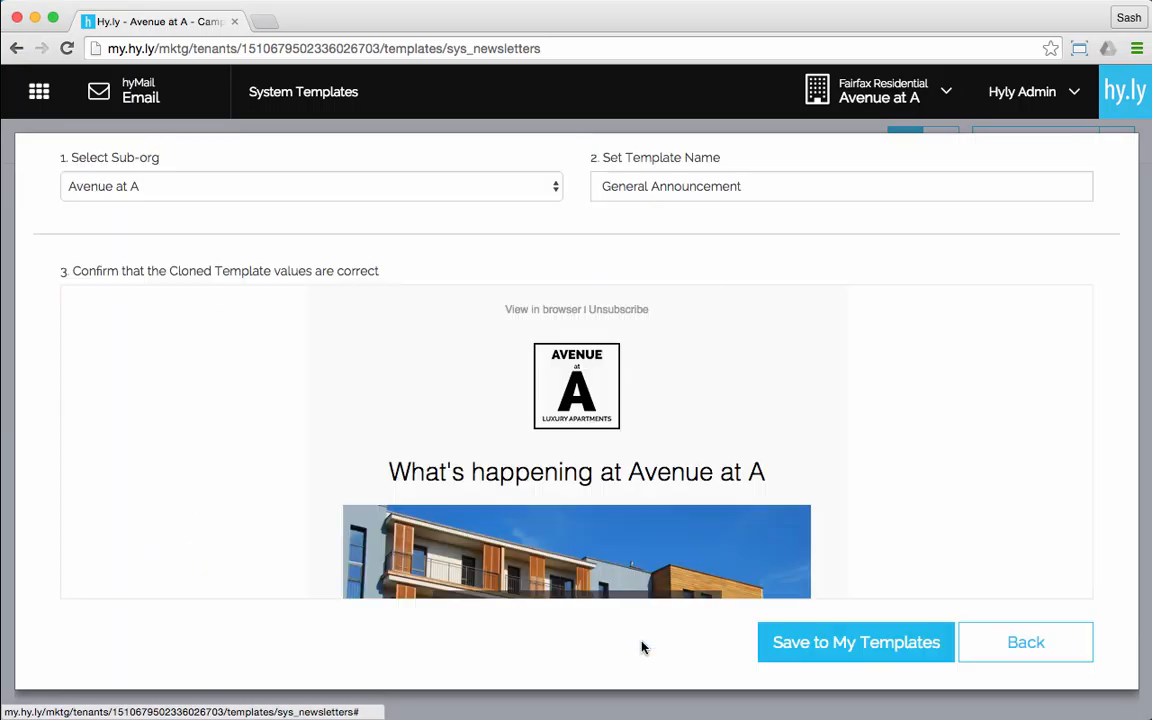
left_click(890, 658)
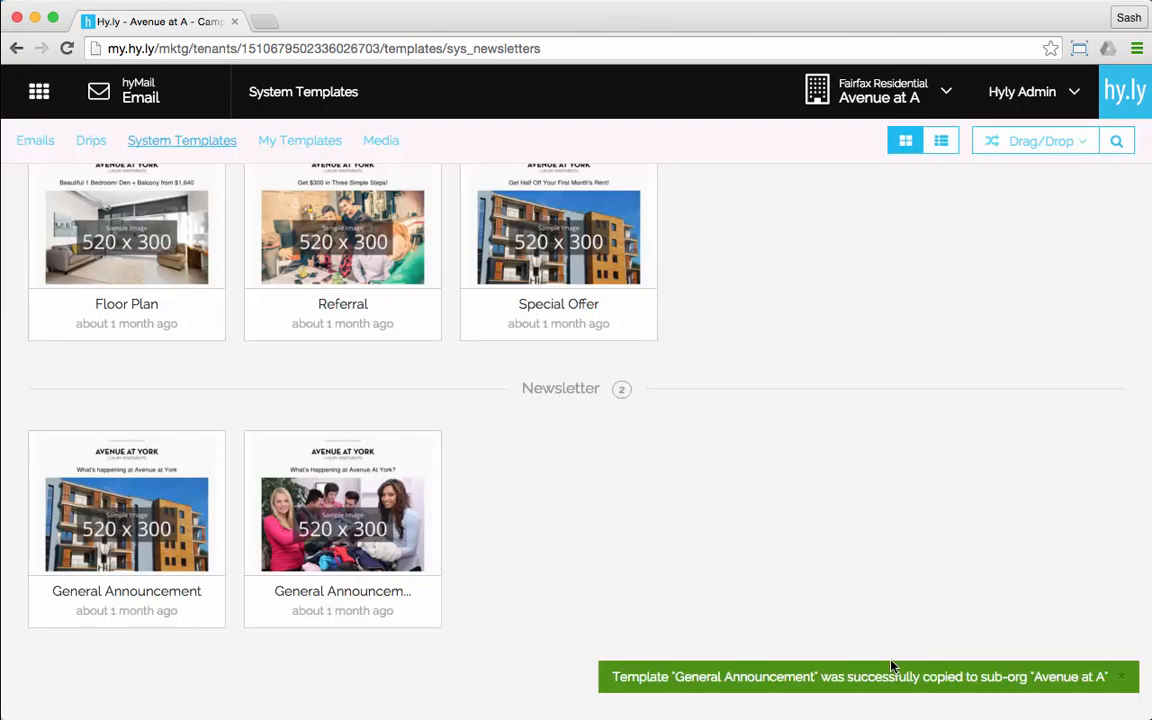